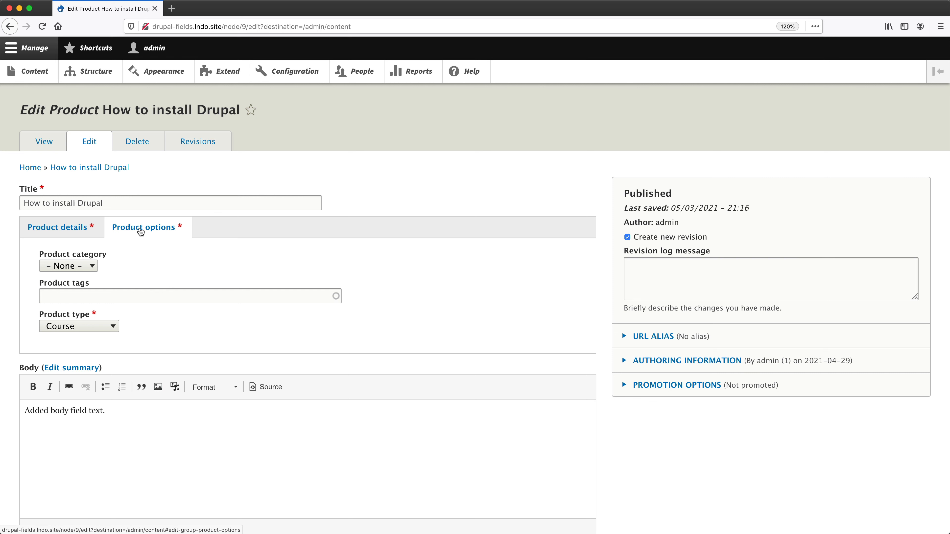
- Edit the "How to install Drupal" product, setting its category to Auto and its tag to Tag1, and save it
left_click(43, 143)
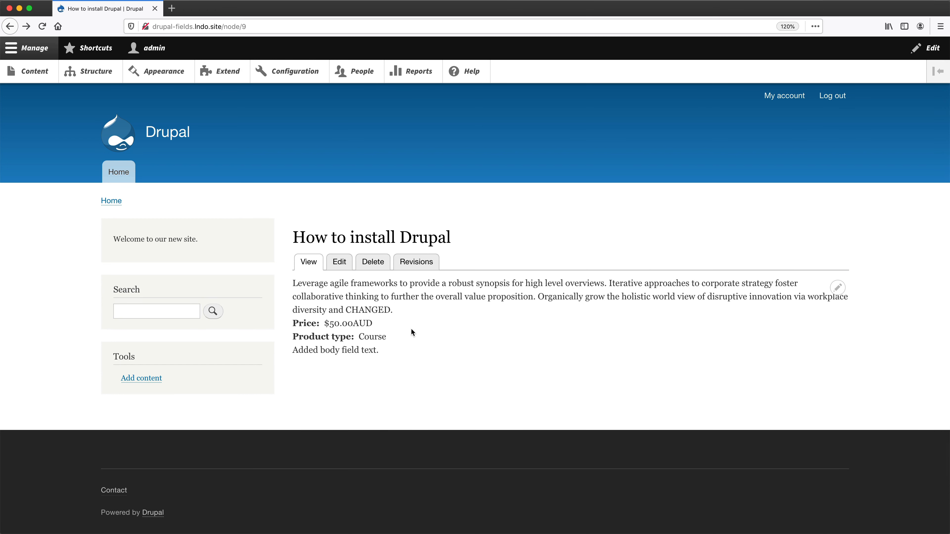
left_click(339, 262)
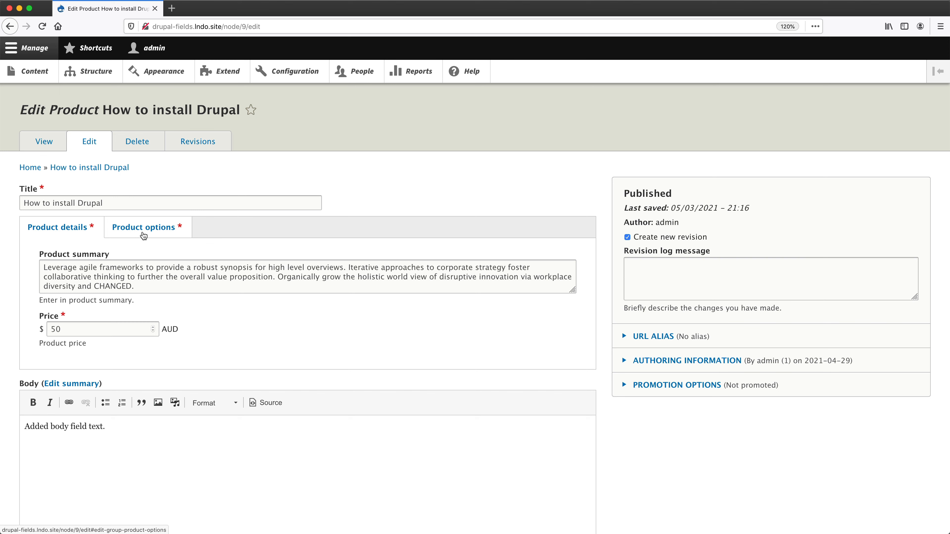
left_click(144, 234)
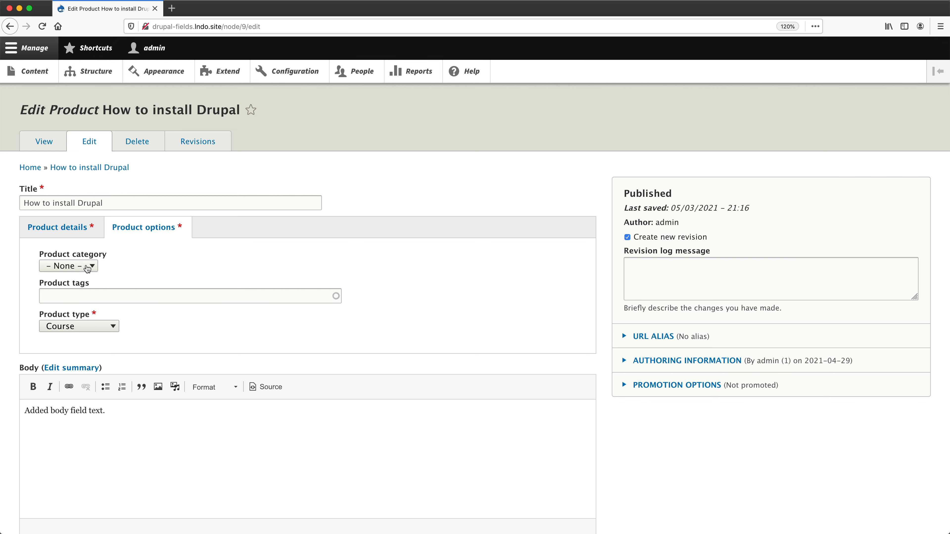
left_click(85, 266)
left_click(83, 281)
left_click(71, 296)
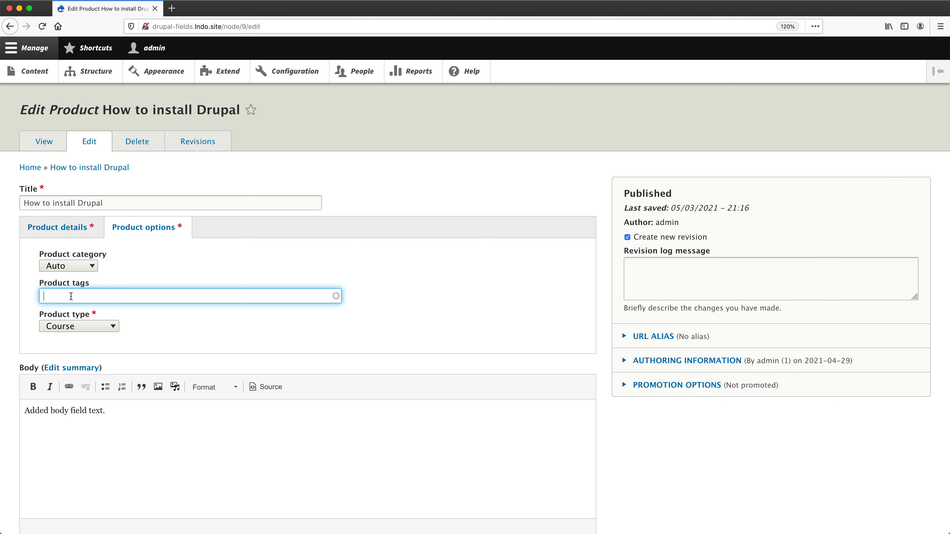
type("Tag1")
scroll(78, 430, "down", 10)
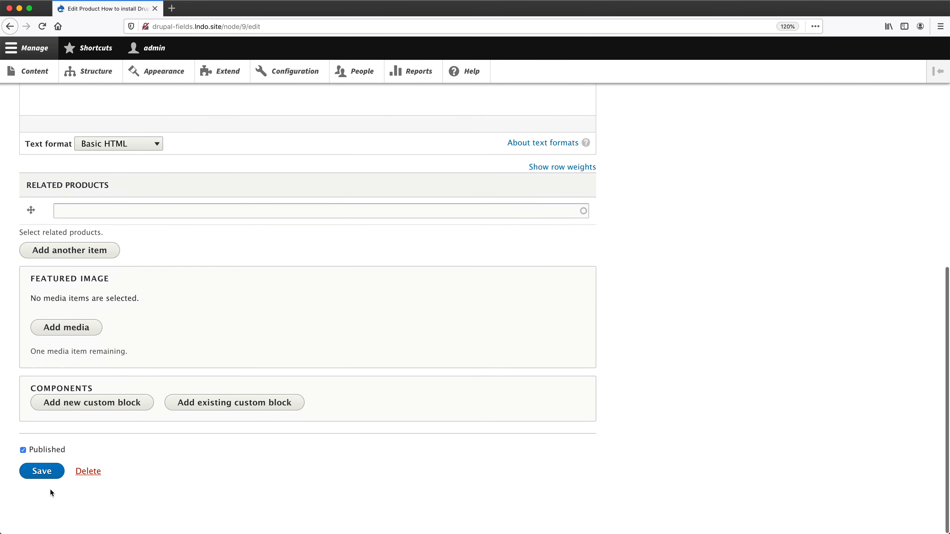
left_click(43, 470)
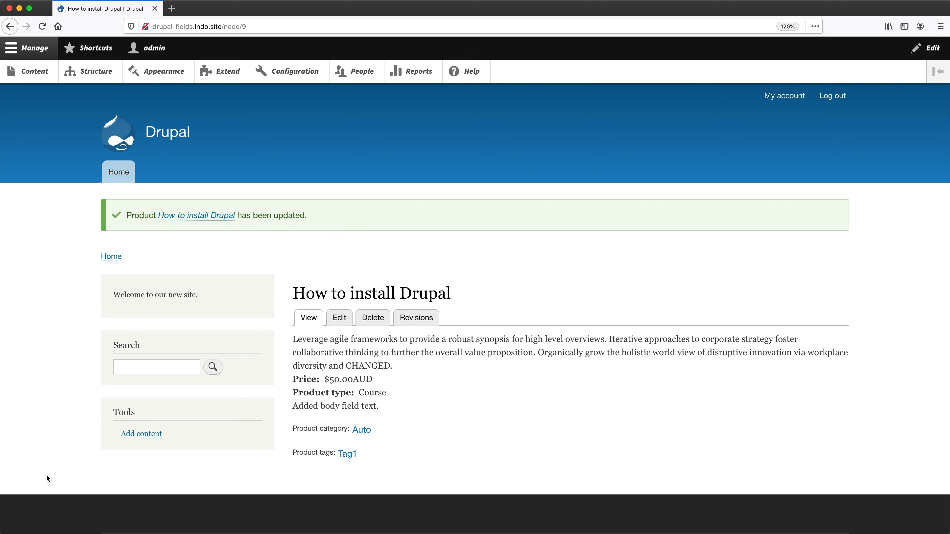
- Open the Full content display settings of the Product content type
left_click(95, 73)
left_click(77, 294)
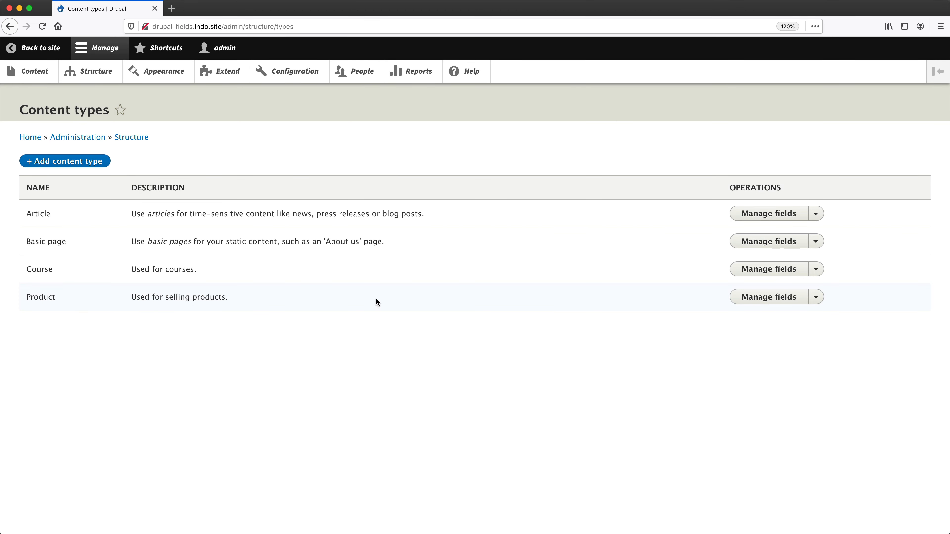
left_click(817, 297)
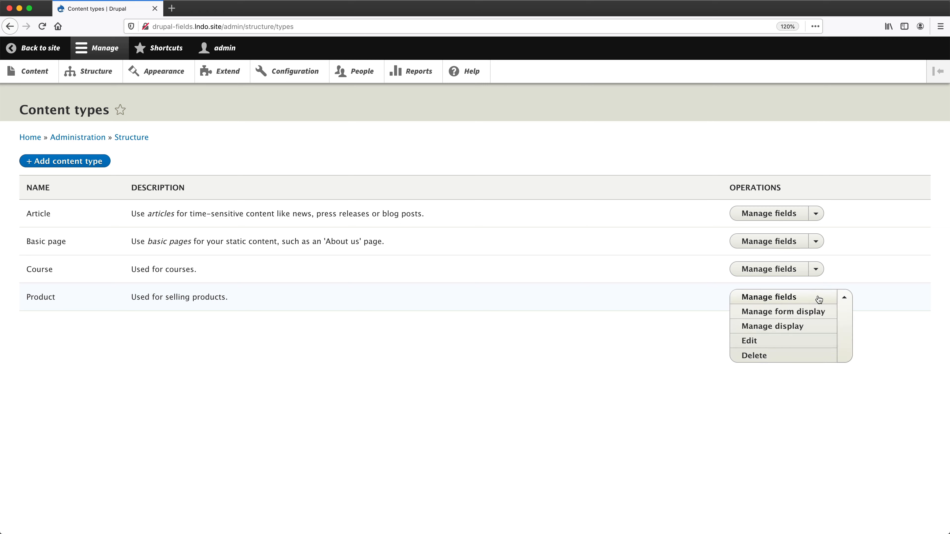
left_click(806, 327)
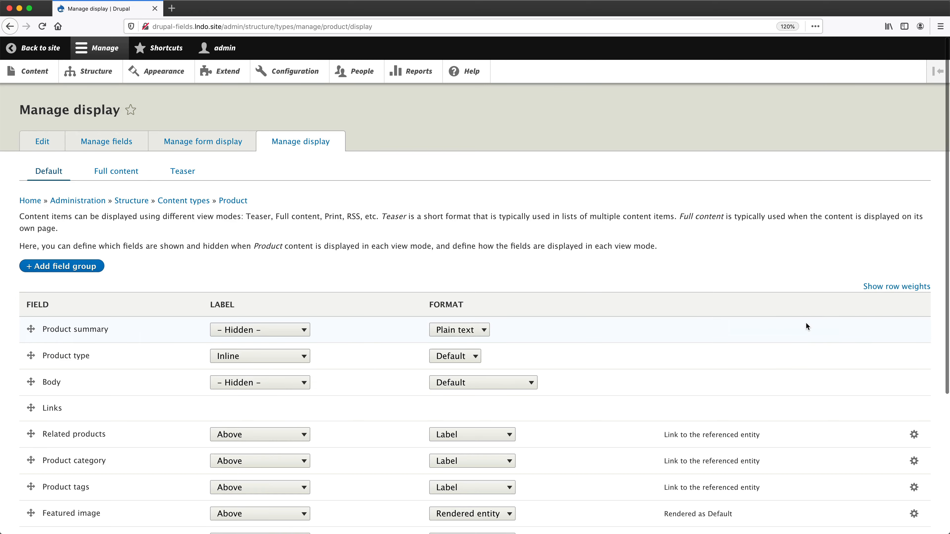
left_click(119, 172)
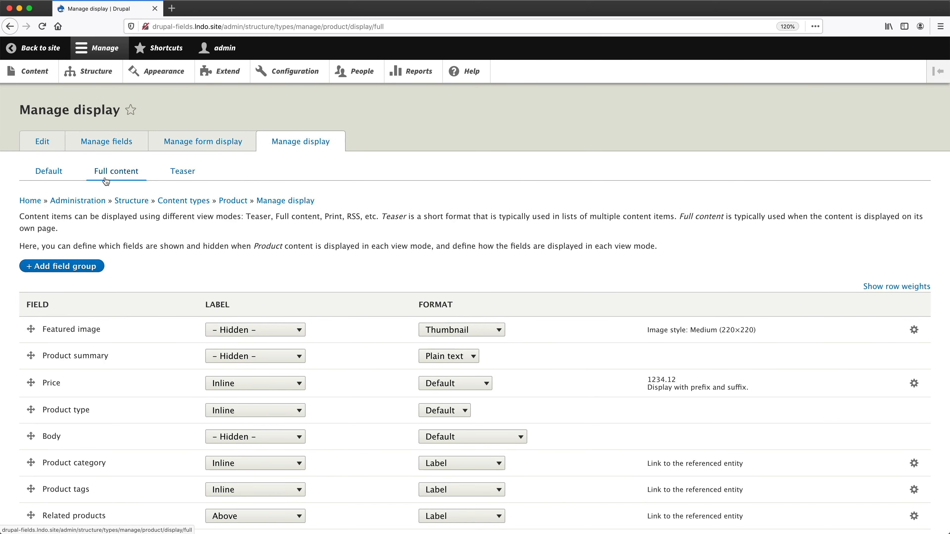
- Create a field group of type Accordion labelled "Accordion" in the Full content display, keeping its default settings
left_click(82, 266)
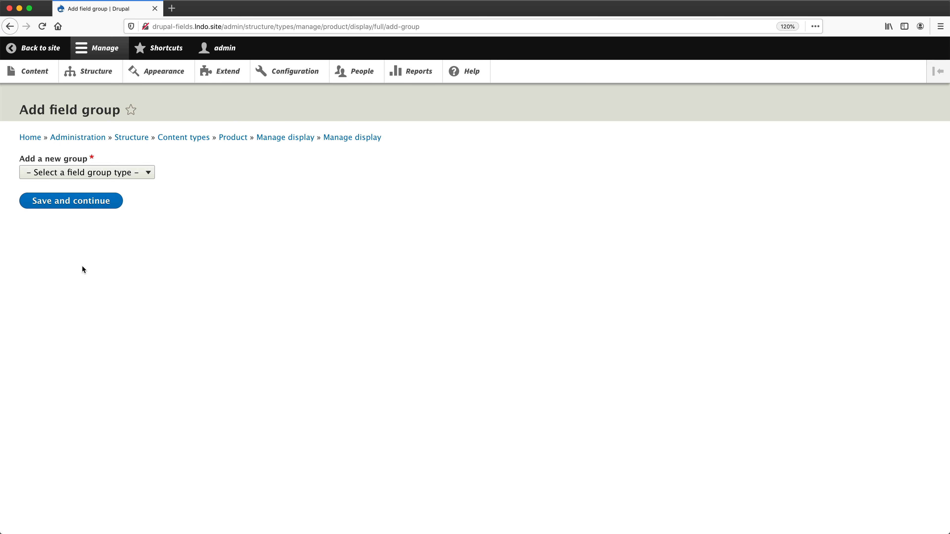
left_click(136, 173)
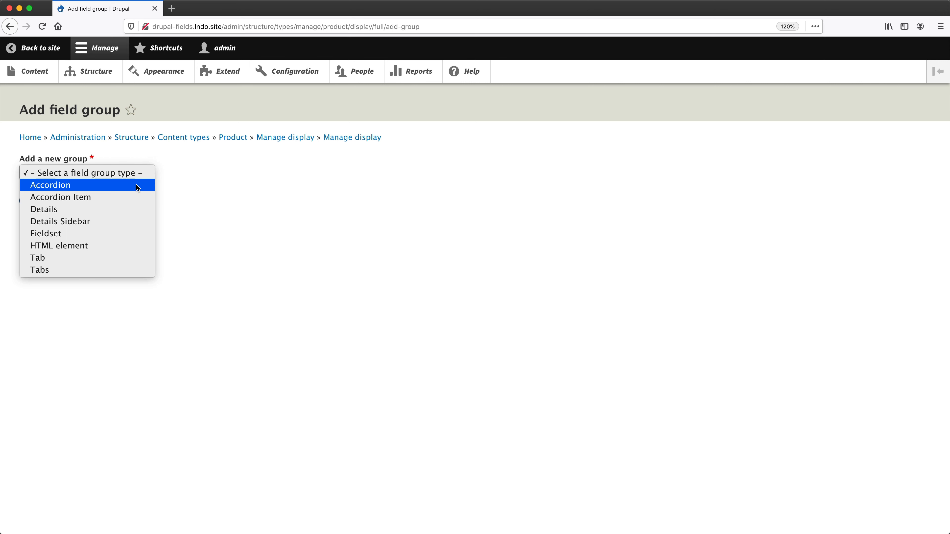
left_click(138, 187)
left_click(64, 211)
type("Accordion")
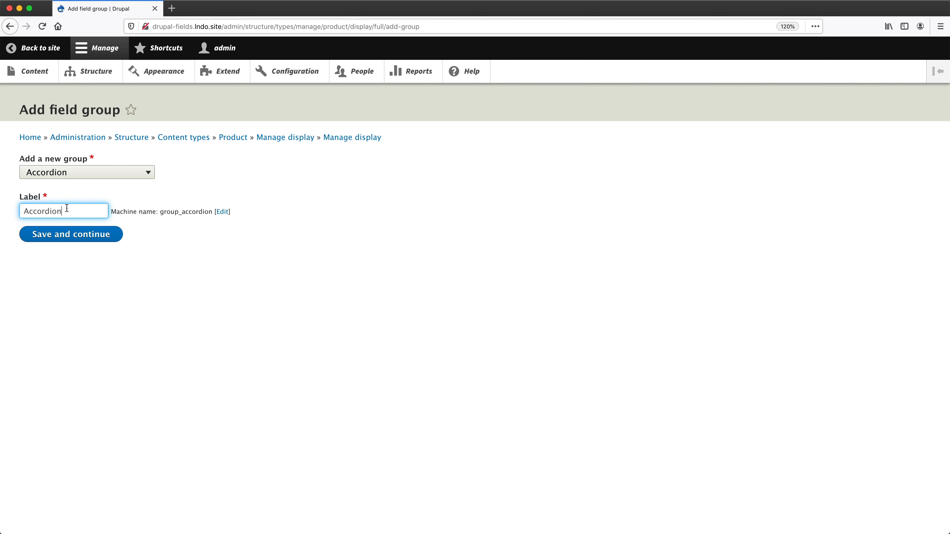
left_click(179, 240)
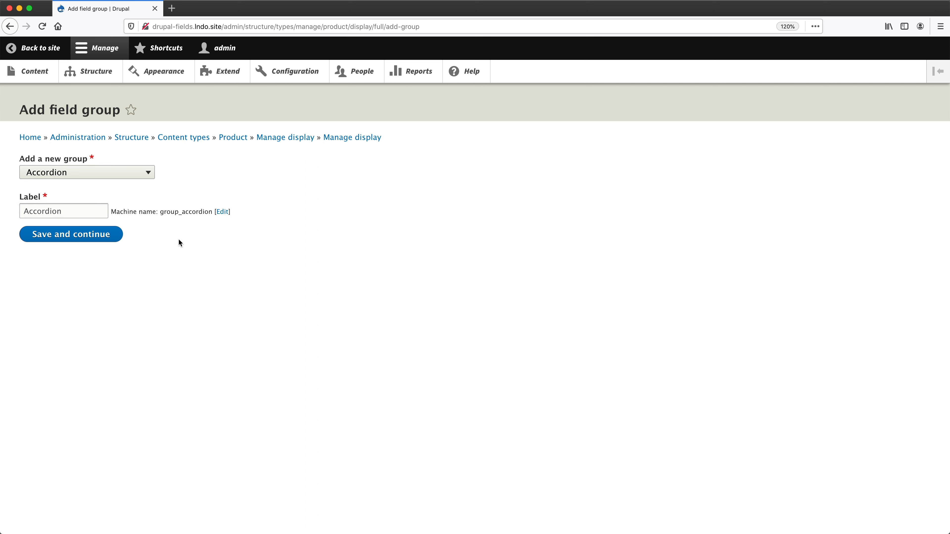
left_click(97, 236)
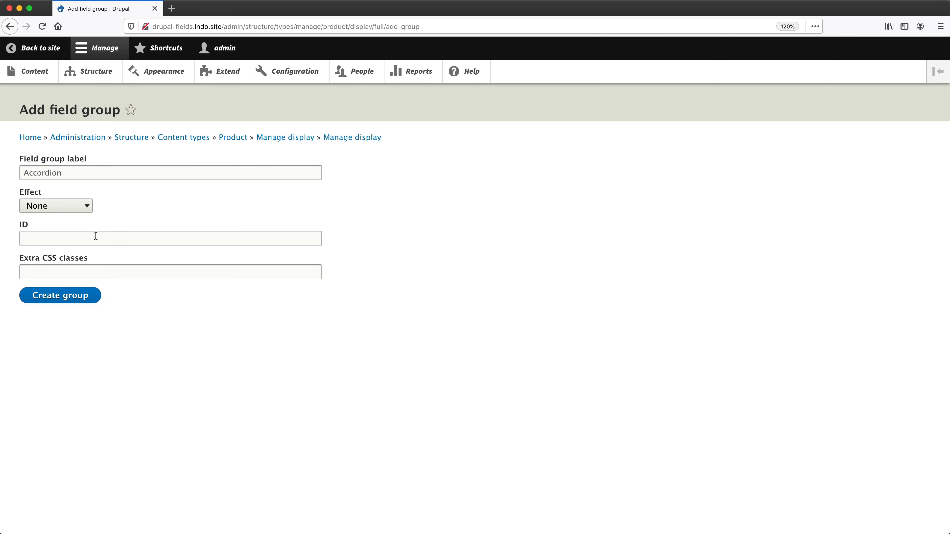
left_click(70, 294)
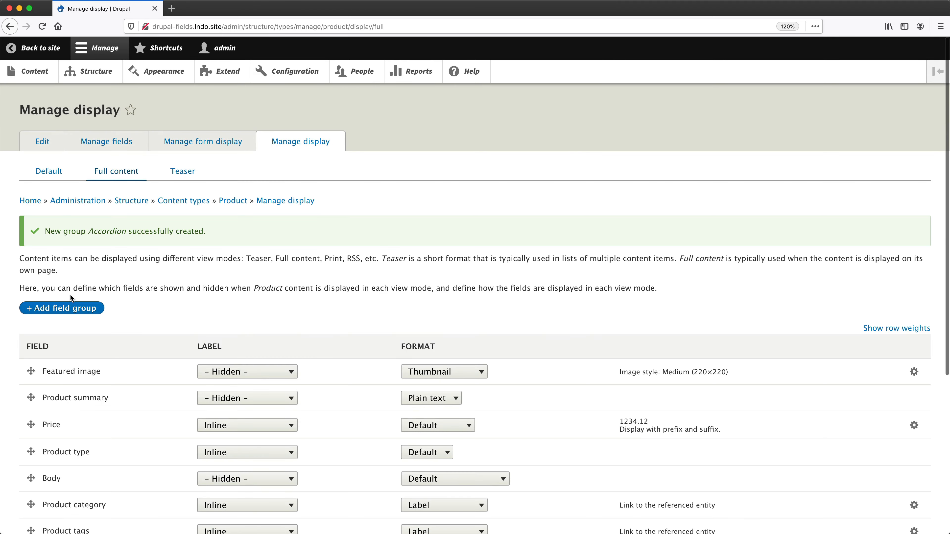
- Move the Accordion group out of Disabled to above the Featured image field and save the display
scroll(91, 329, "down", 5)
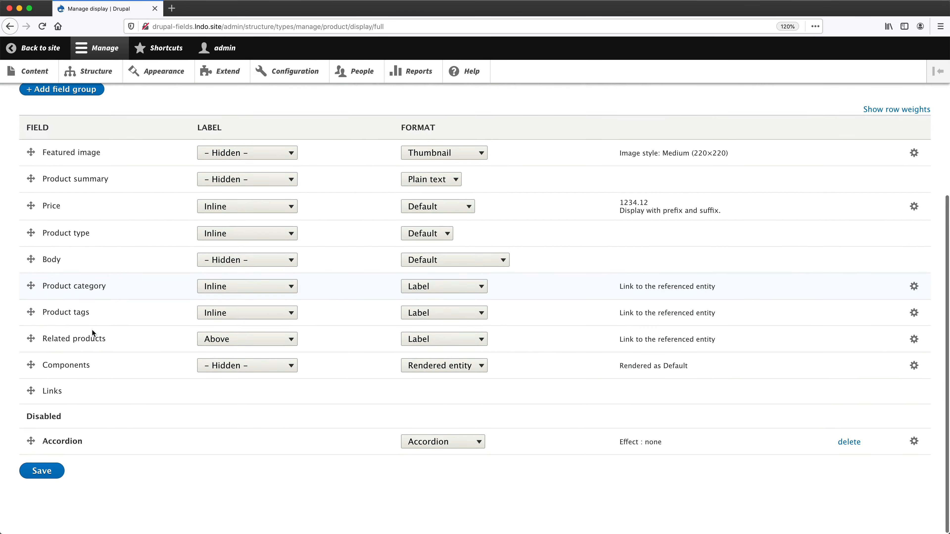
left_click_drag(38, 436, 38, 164)
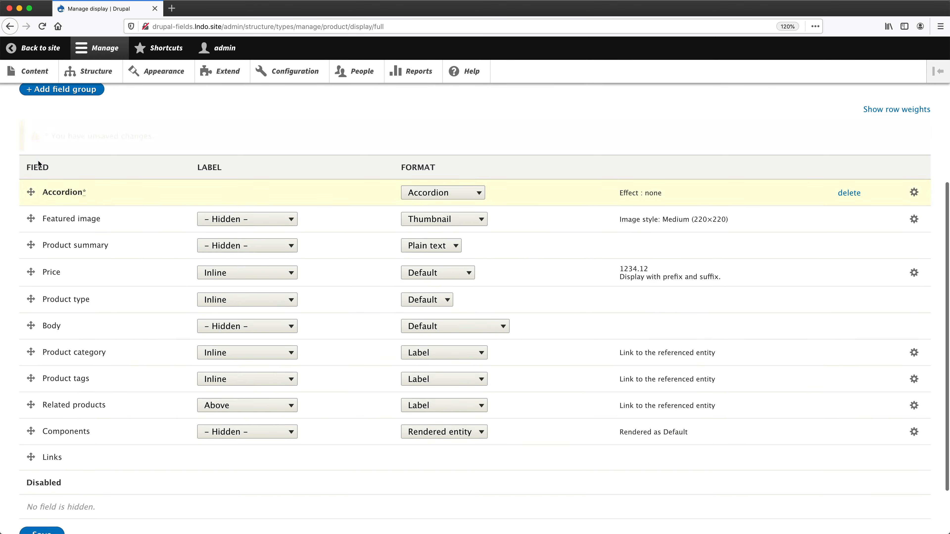
left_click(48, 495)
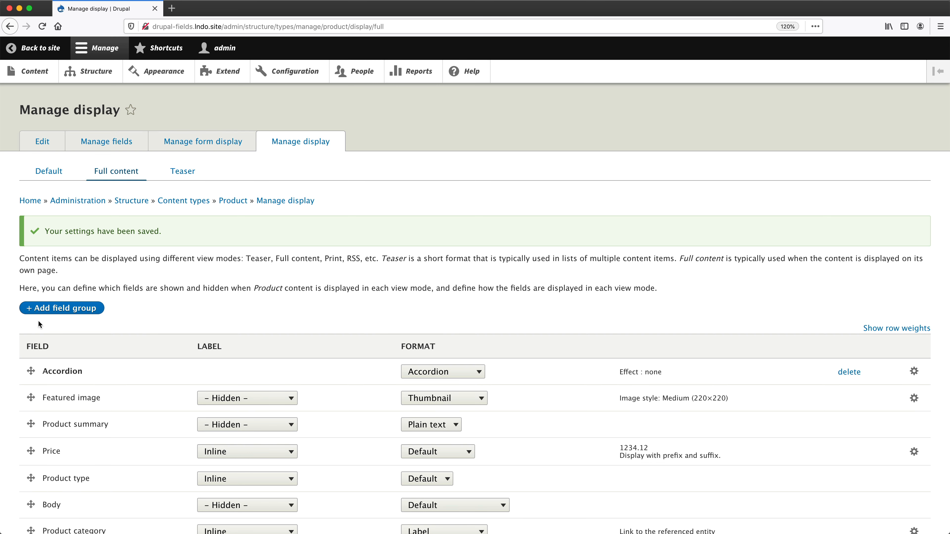
- Create an Accordion Item field group labelled "Product details" with its default settings
left_click(46, 311)
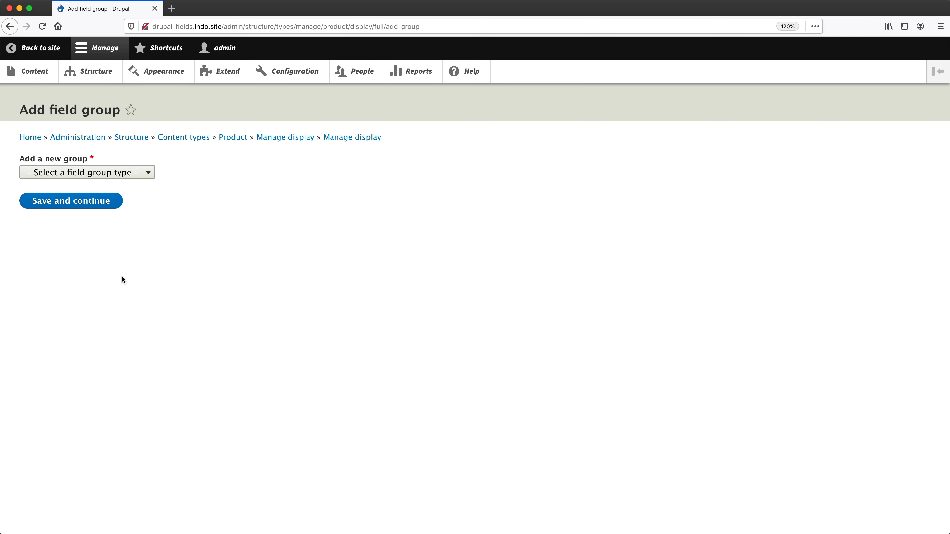
left_click(116, 173)
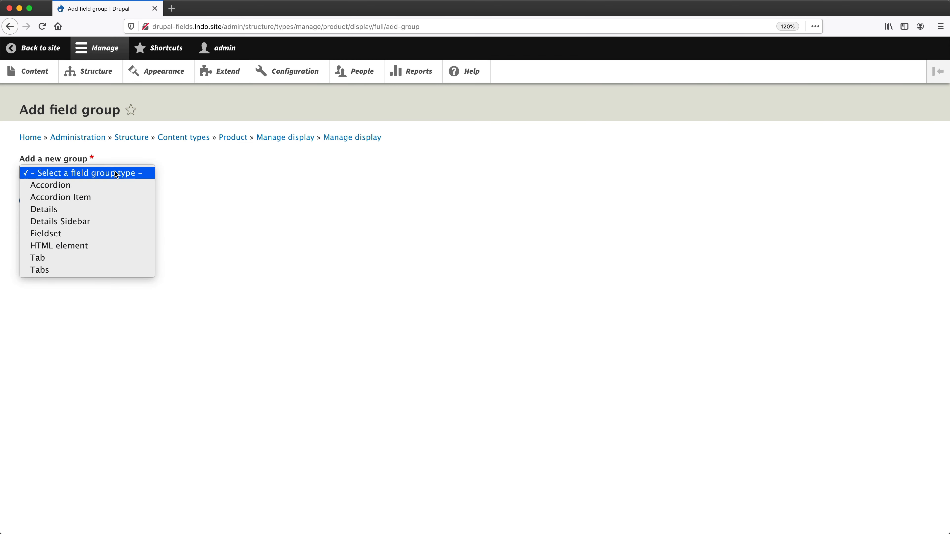
left_click(108, 198)
left_click(56, 213)
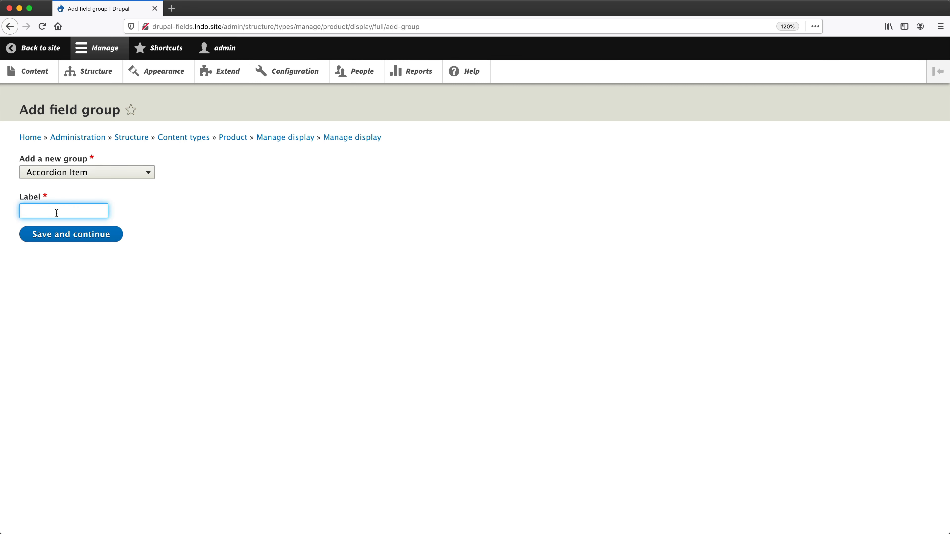
type("P")
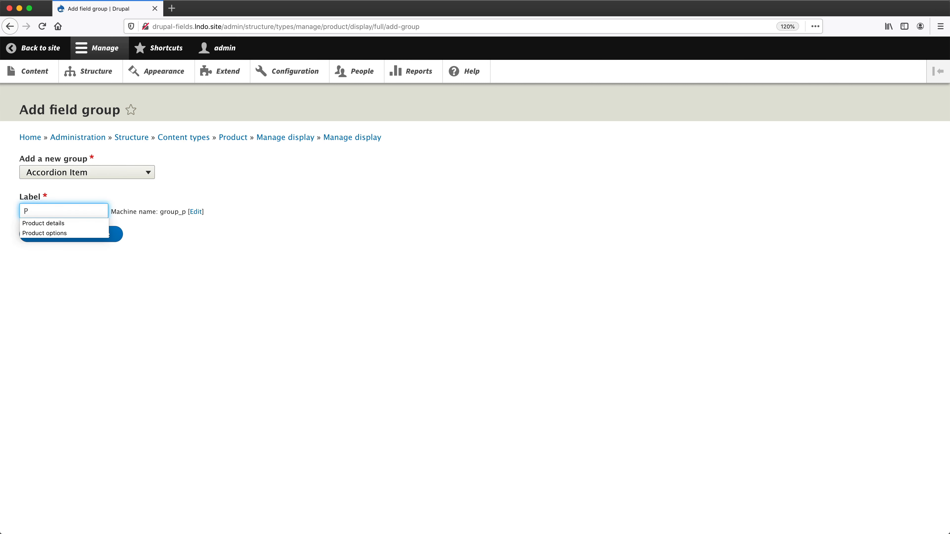
left_click(56, 223)
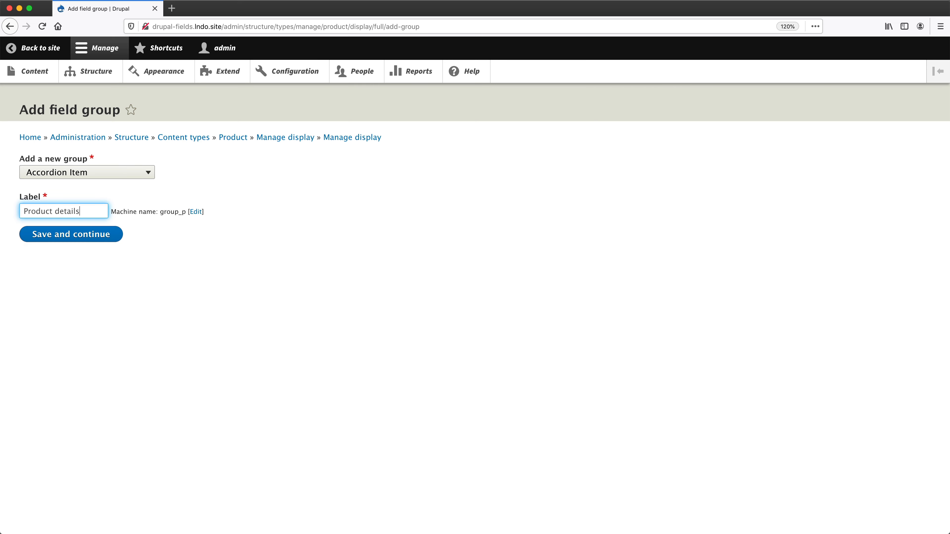
left_click(92, 241)
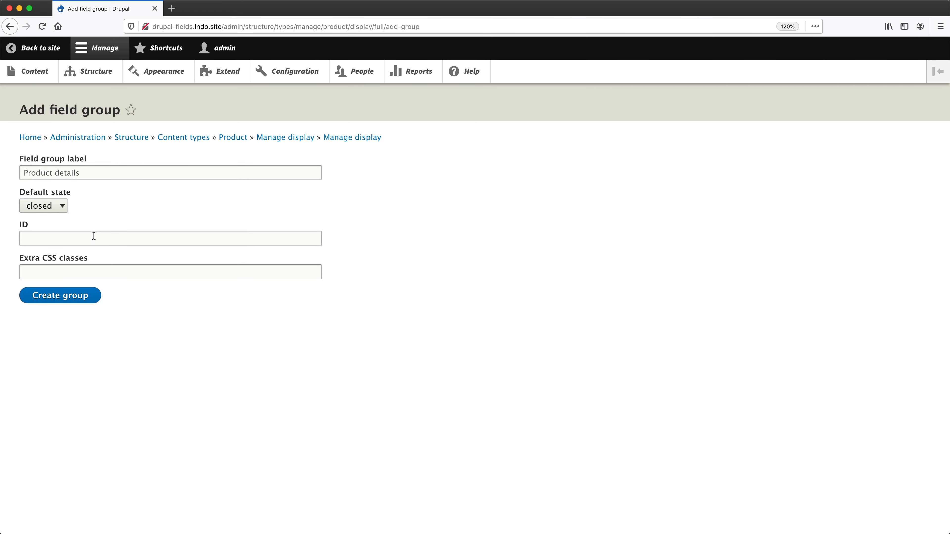
left_click(63, 295)
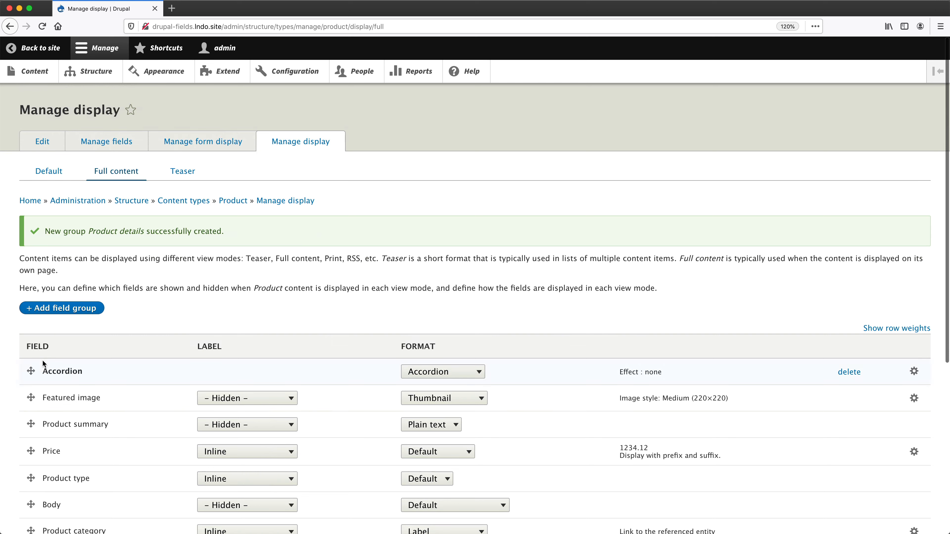
- Nest Product details under Accordion, place the Product summary and Price fields inside it, and save the display
scroll(31, 494, "down", 5)
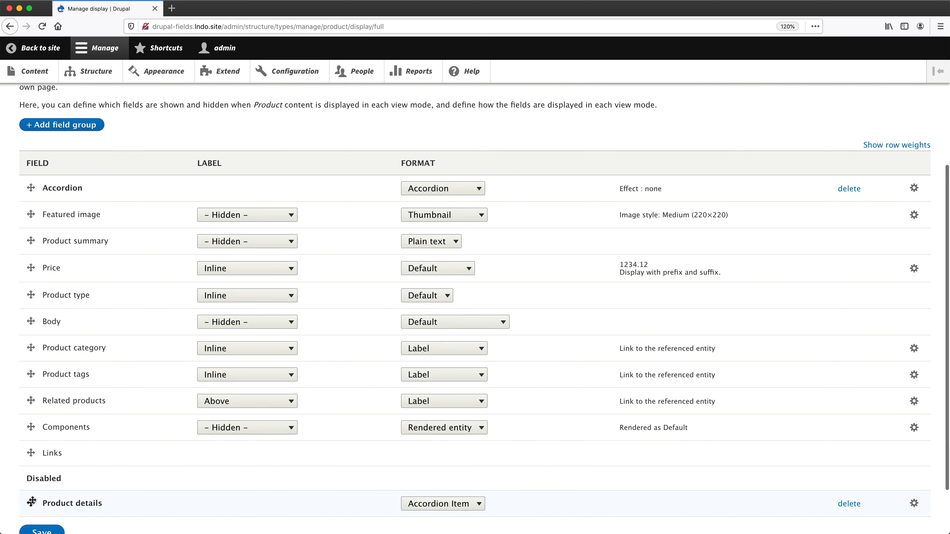
left_click_drag(31, 501, 47, 213)
left_click_drag(31, 267, 54, 240)
left_click_drag(28, 333, 61, 306)
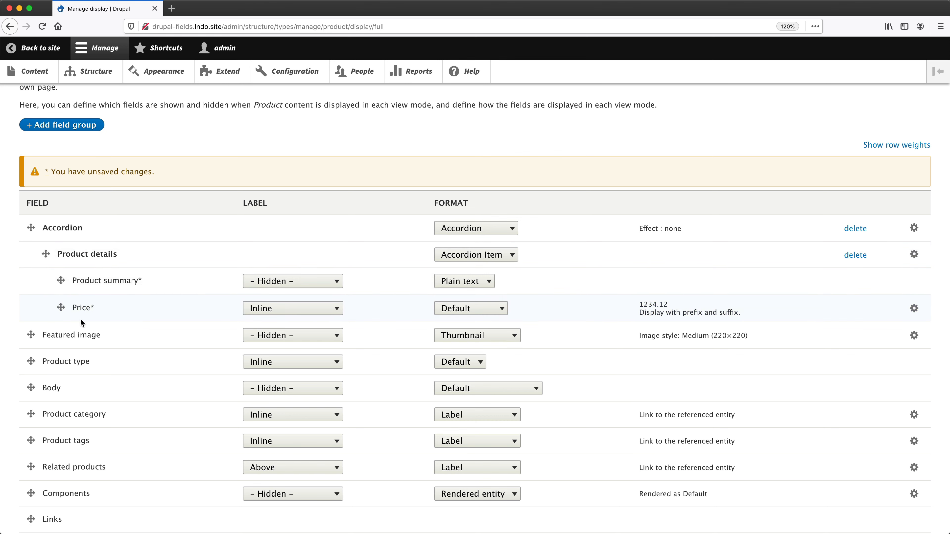
scroll(80, 319, "down", 5)
left_click(46, 468)
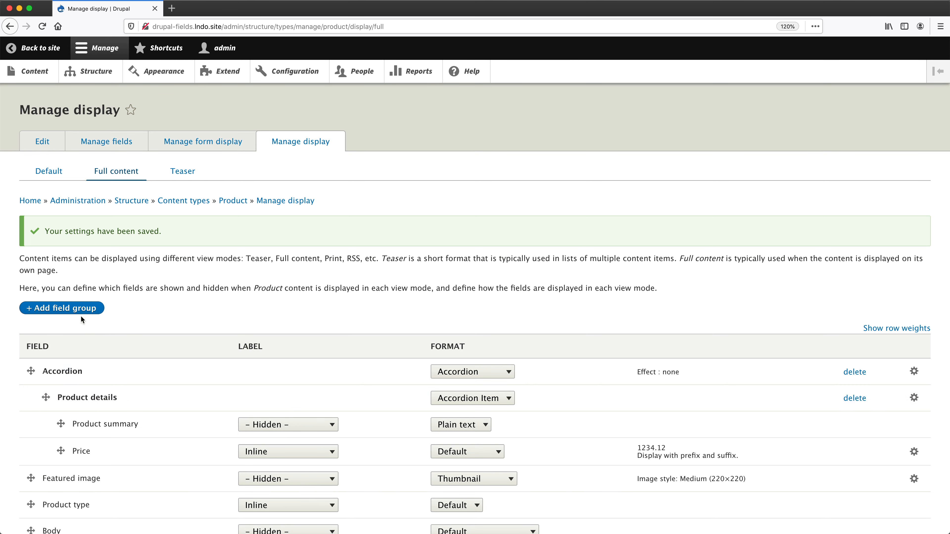
- Create an Accordion Item field group labelled "Product options" with its default settings
left_click(79, 308)
left_click(123, 177)
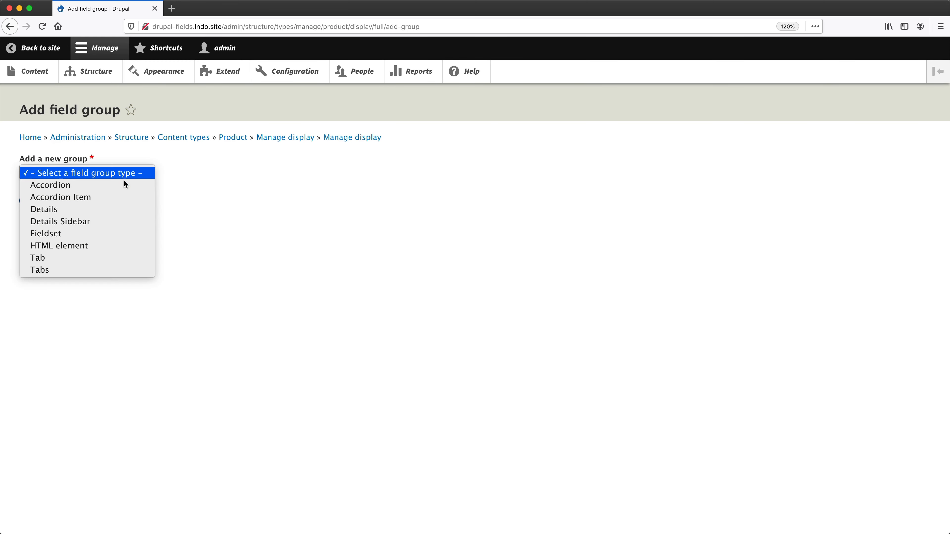
left_click(120, 198)
left_click(52, 212)
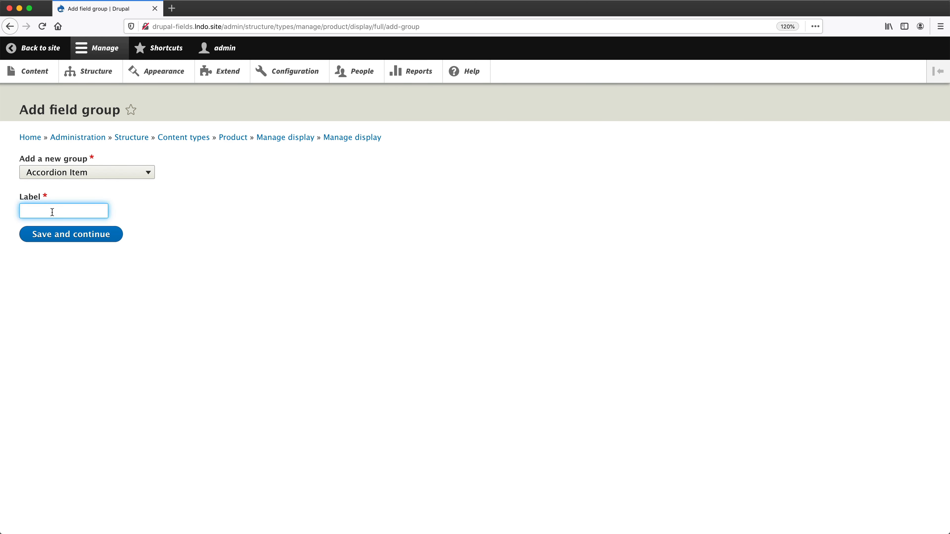
type("Pro")
left_click(71, 232)
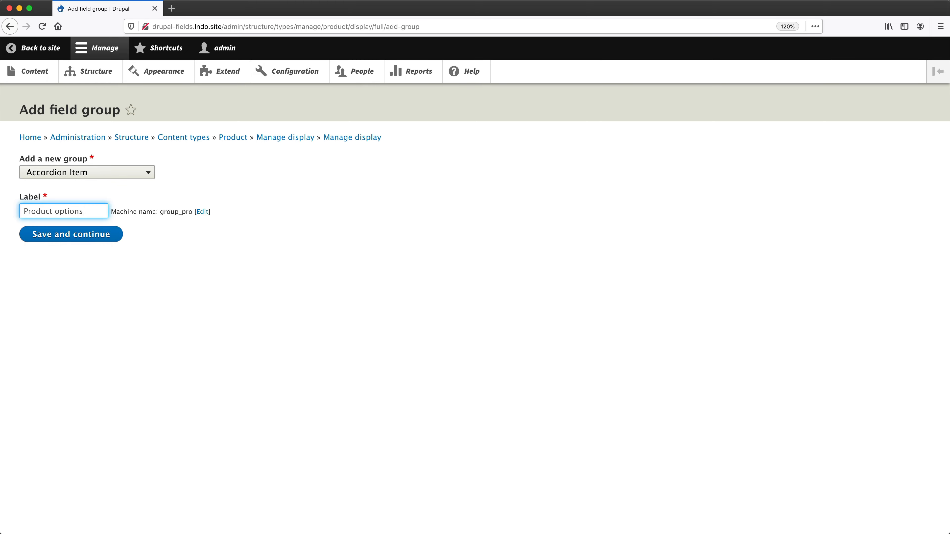
left_click(61, 236)
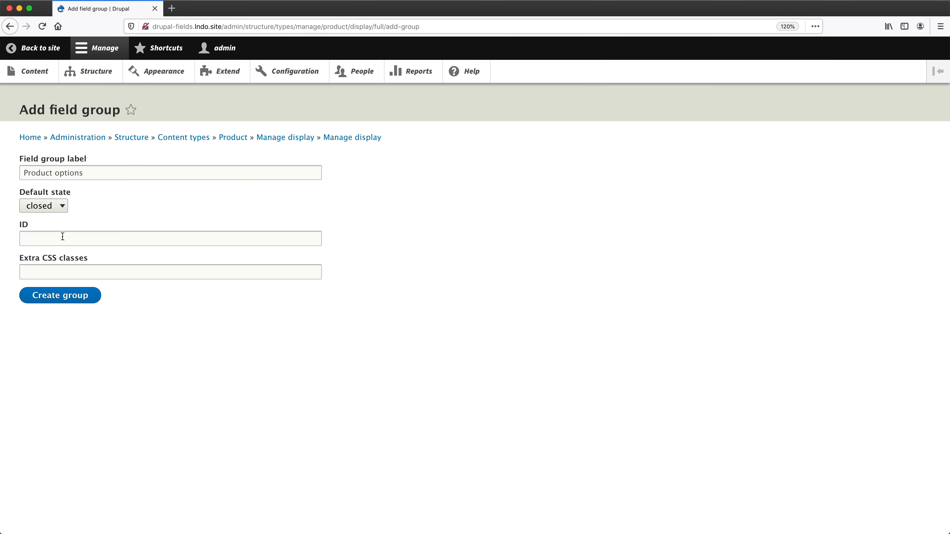
left_click(73, 296)
- Nest Product options under Accordion, place the Product category, Product tags and Product type fields inside it, and save the display
scroll(41, 350, "down", 7)
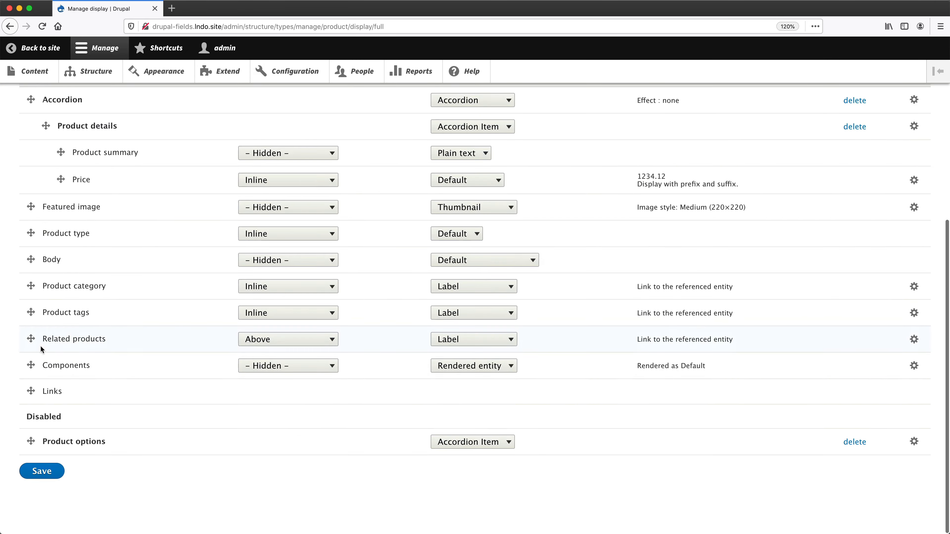
left_click_drag(31, 441, 45, 209)
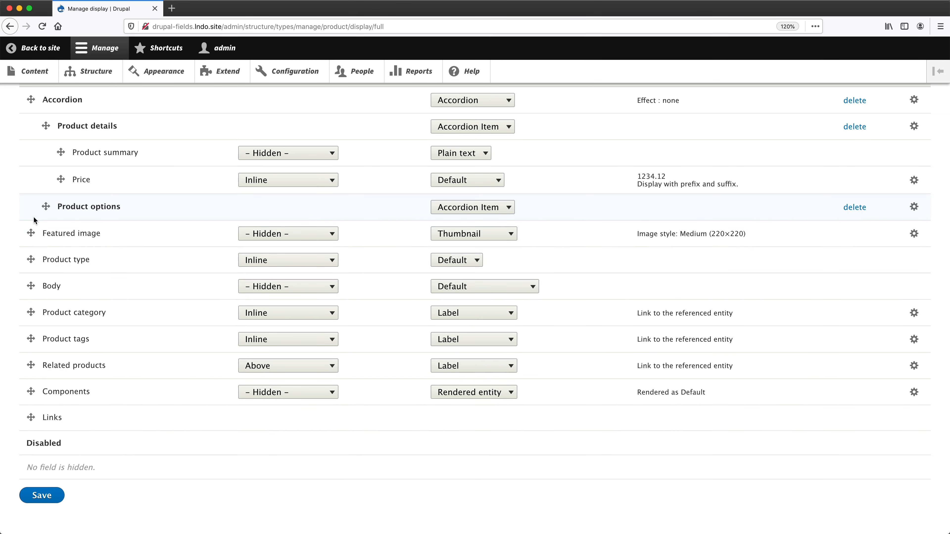
left_click_drag(30, 313, 59, 244)
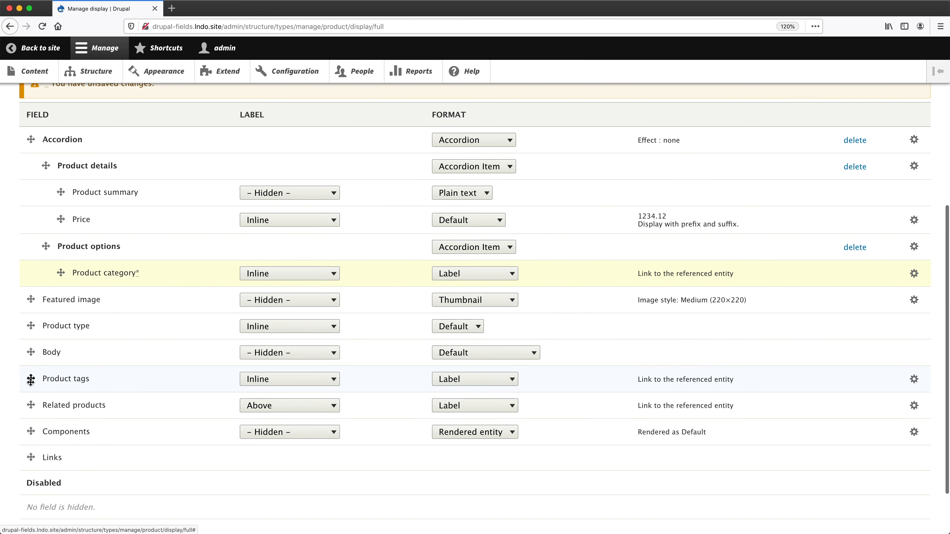
left_click_drag(30, 378, 62, 300)
left_click_drag(30, 352, 62, 323)
scroll(62, 310, "down", 1)
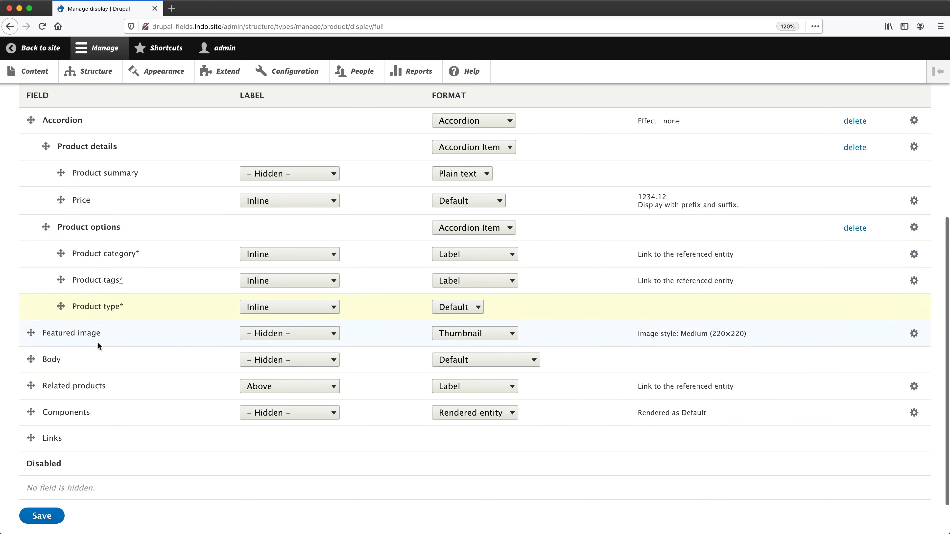
scroll(75, 412, "down", 2)
left_click(42, 472)
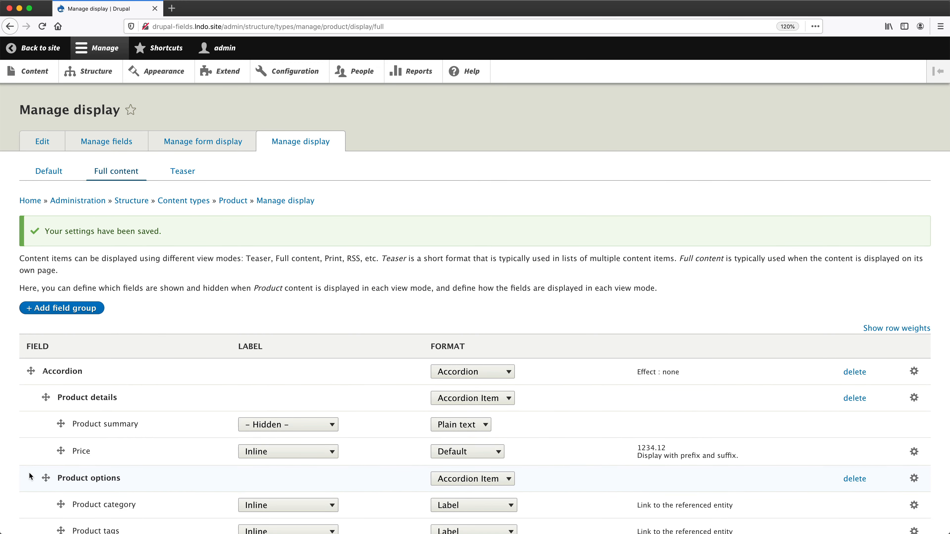
- View the "How to install Drupal" product page in a separate tab to check the field groups
middle_click(34, 71)
left_click(187, 12)
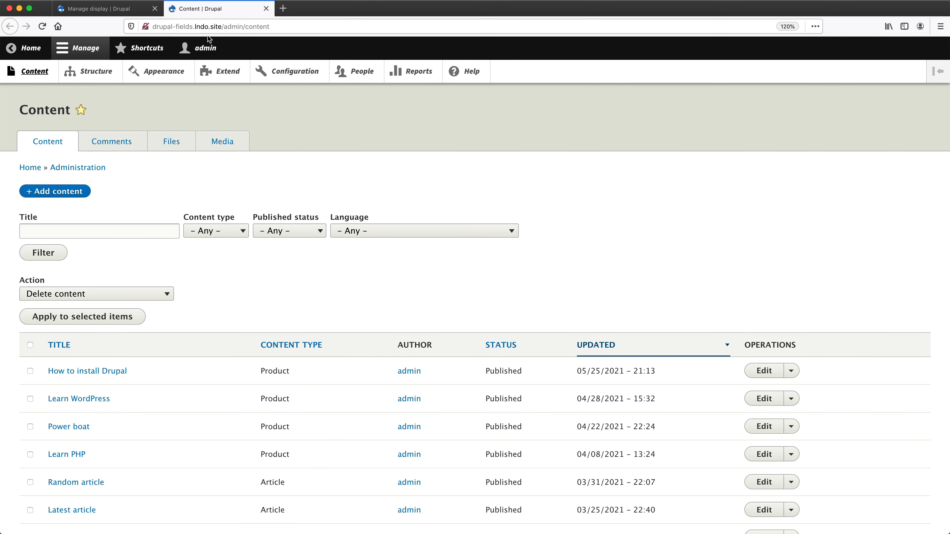
left_click(108, 372)
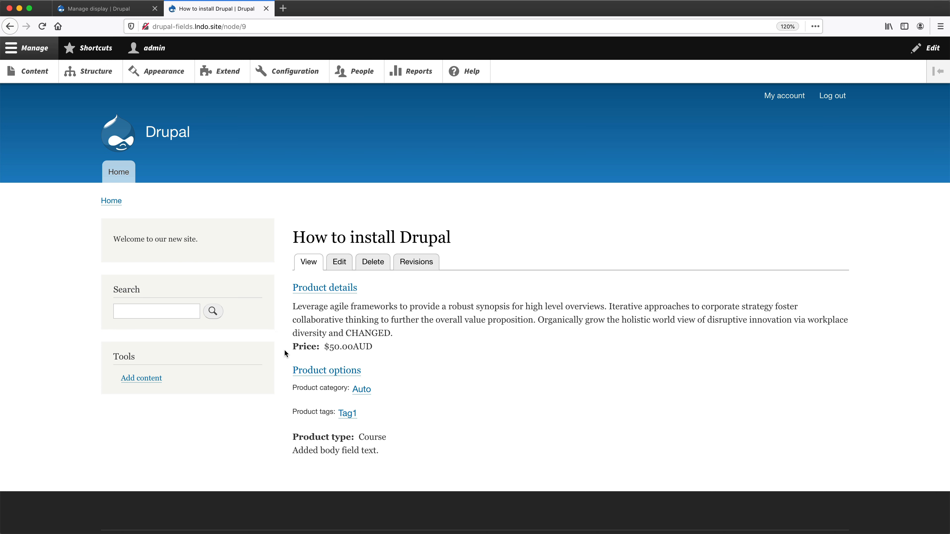
key("super+t")
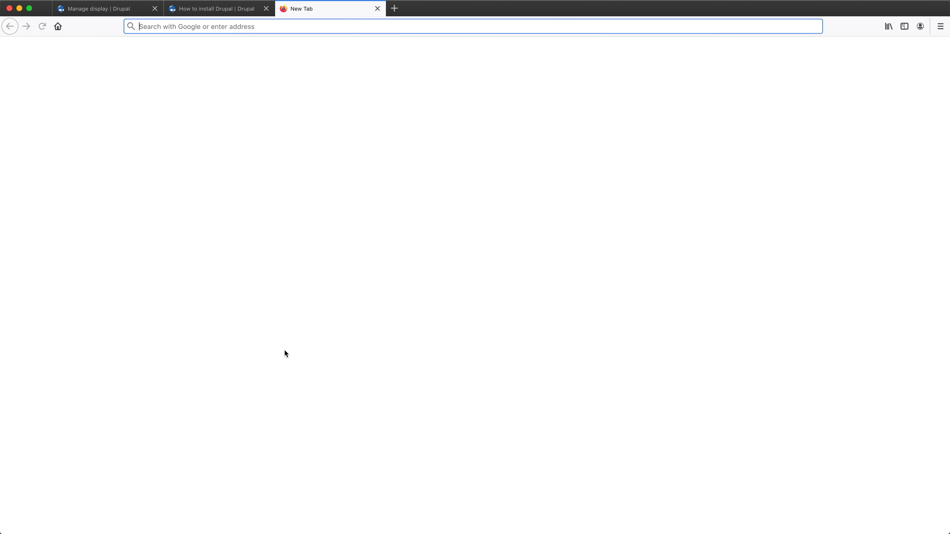
type("https://www.drupal.org/project/jquery_ui_accordion")
key("Return")
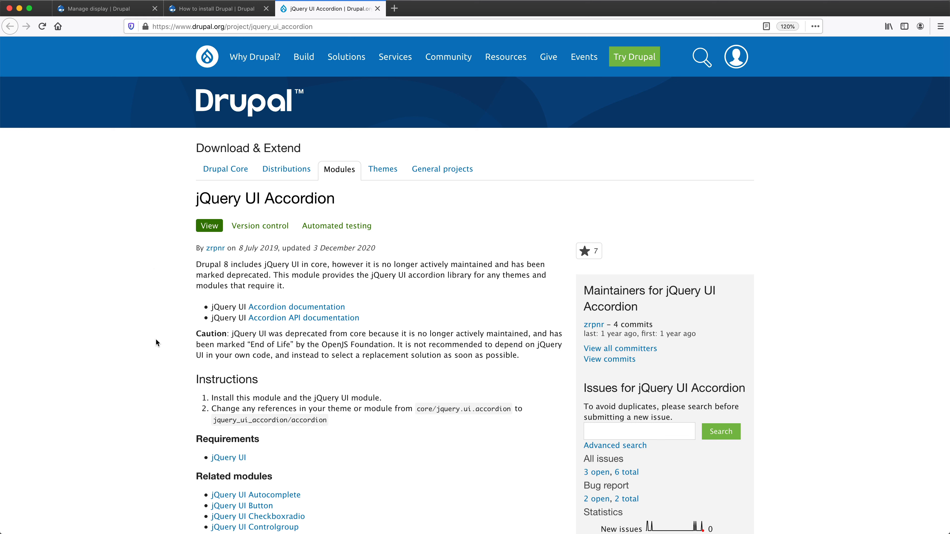
- Switch to the terminal and download the module with "composer require drupal/jquery_ui_accordion"
key("super+Tab")
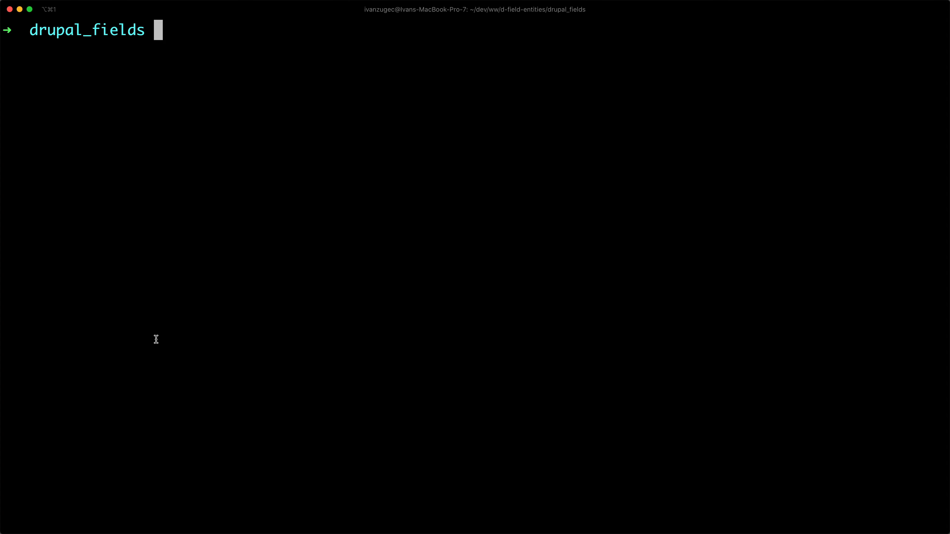
type("composer ")
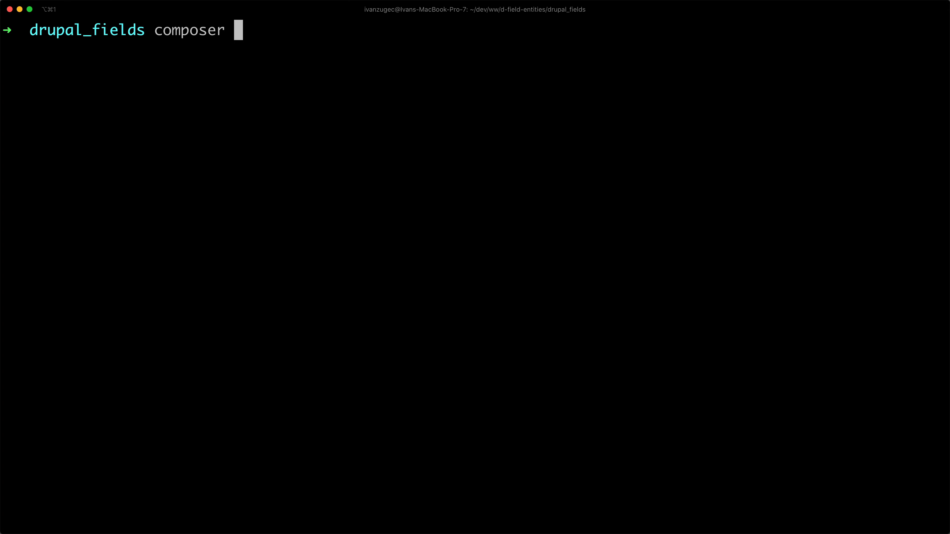
type("require")
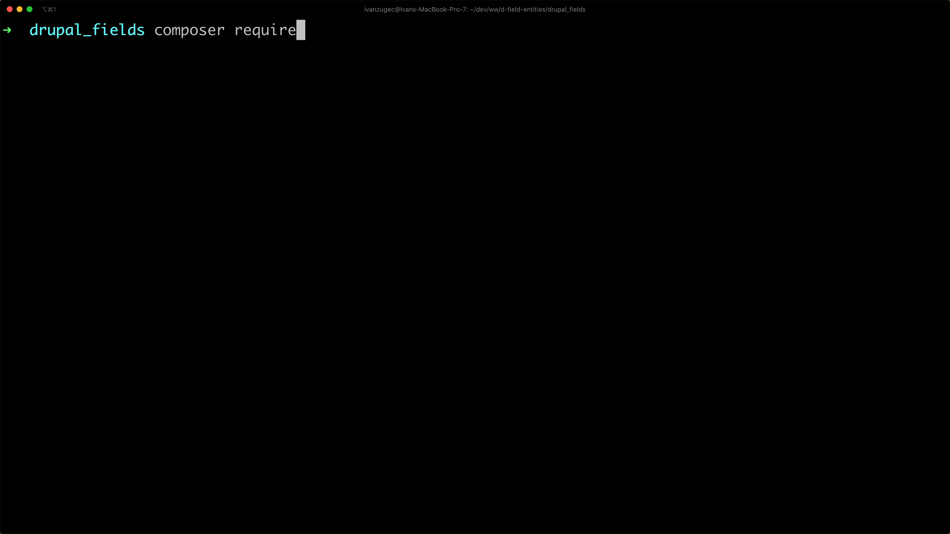
type(" drupal/")
type("jquery_ui_accordion")
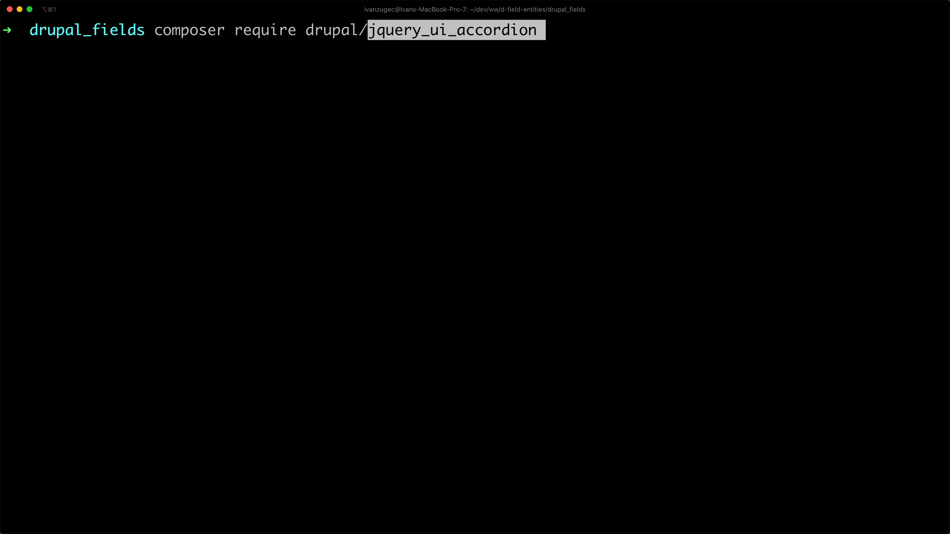
key("Return")
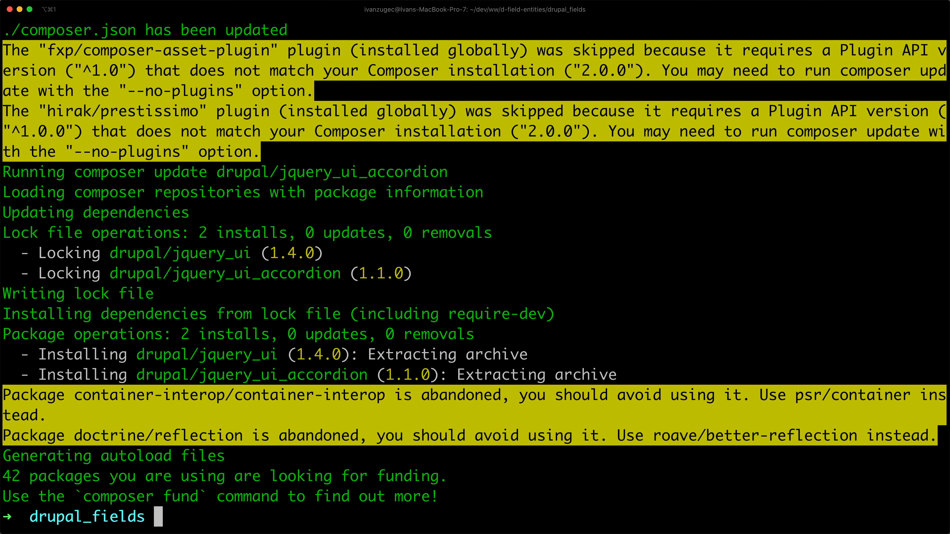
- Return to the browser, close the project page, and install the jQuery UI Accordion module together with its required jQuery UI module
key("super+Tab")
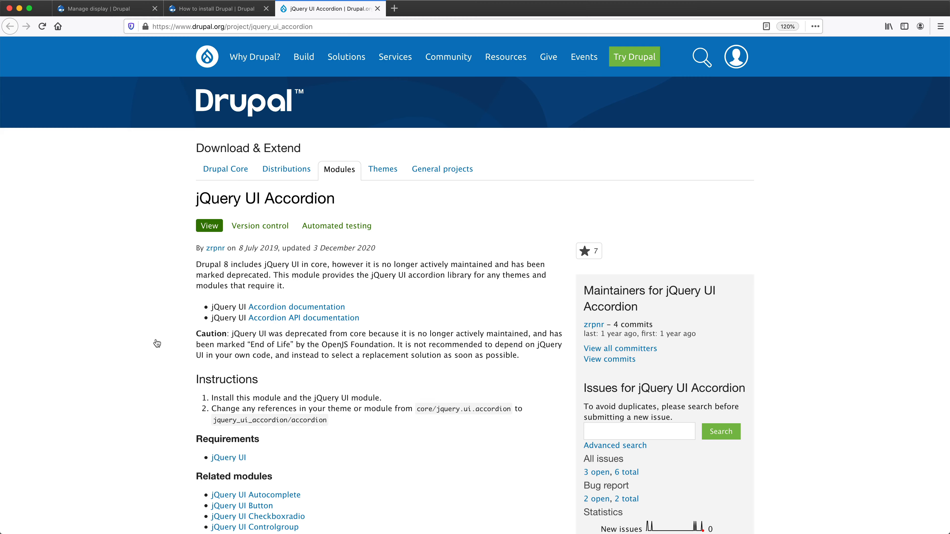
left_click(378, 9)
left_click(131, 12)
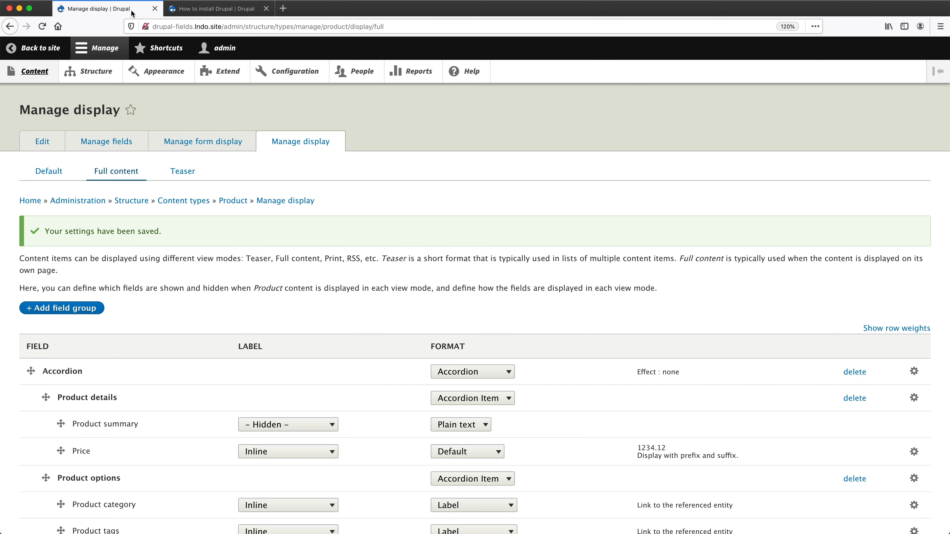
left_click(229, 80)
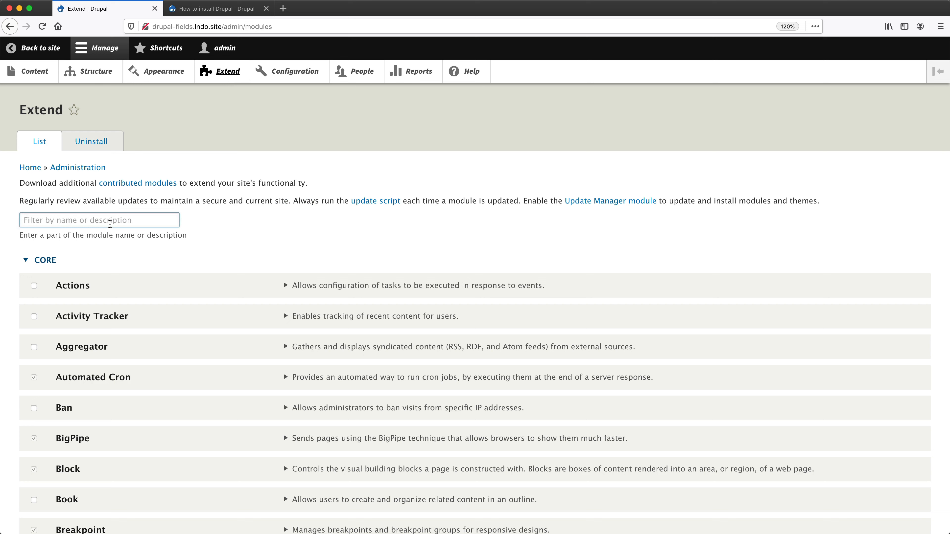
left_click(110, 224)
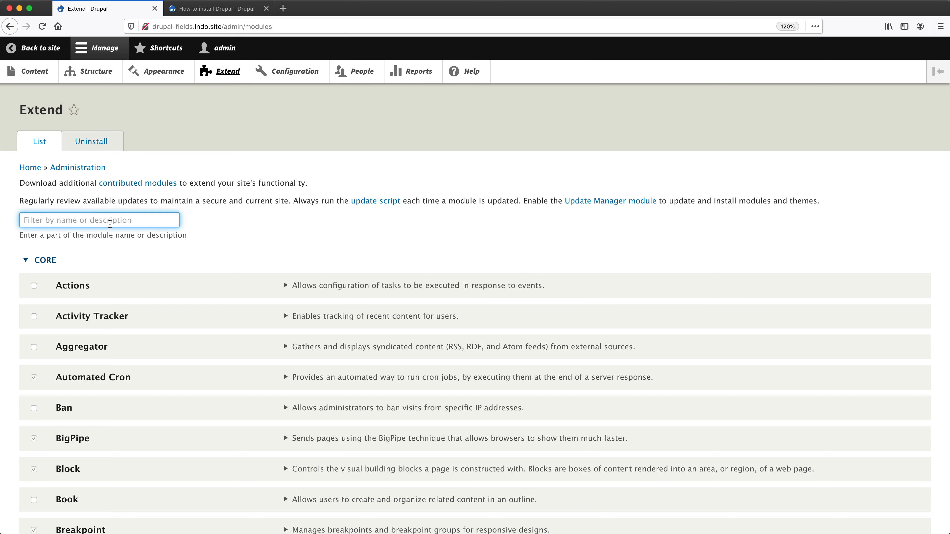
type("jquery")
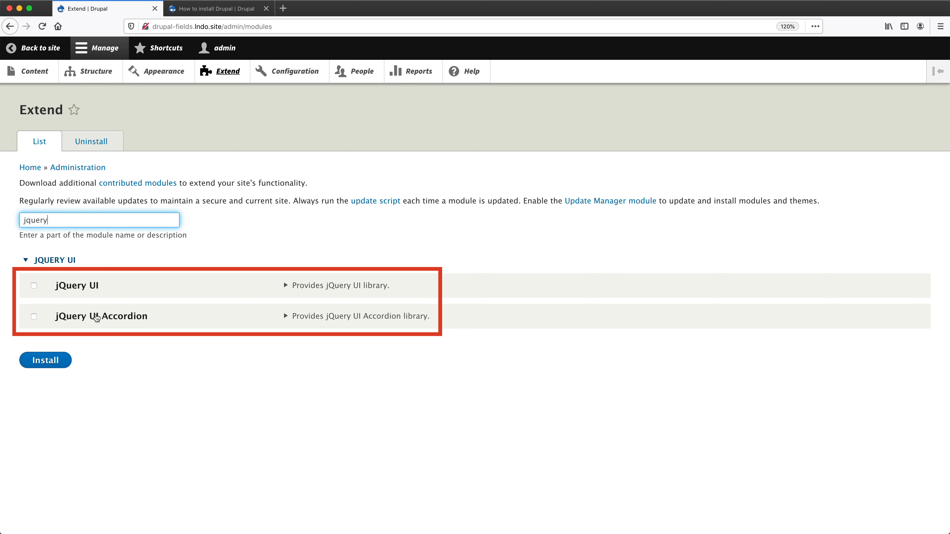
left_click(97, 318)
left_click(54, 366)
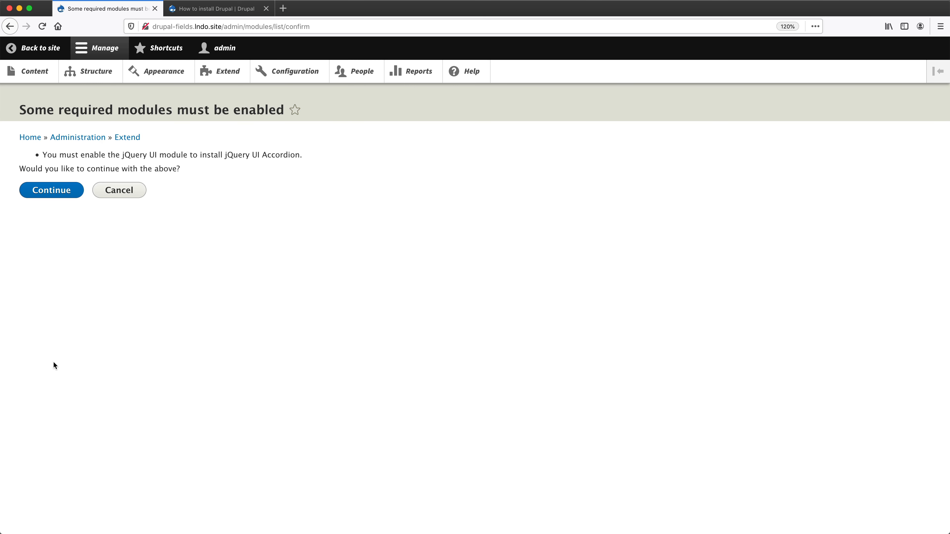
left_click(50, 195)
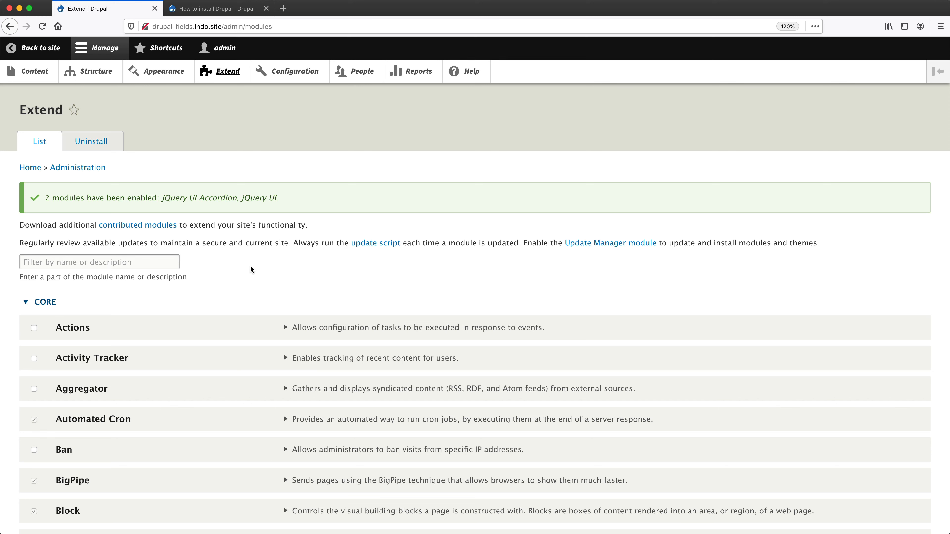
- Clear all of the site's caches from the Performance configuration page
left_click(300, 80)
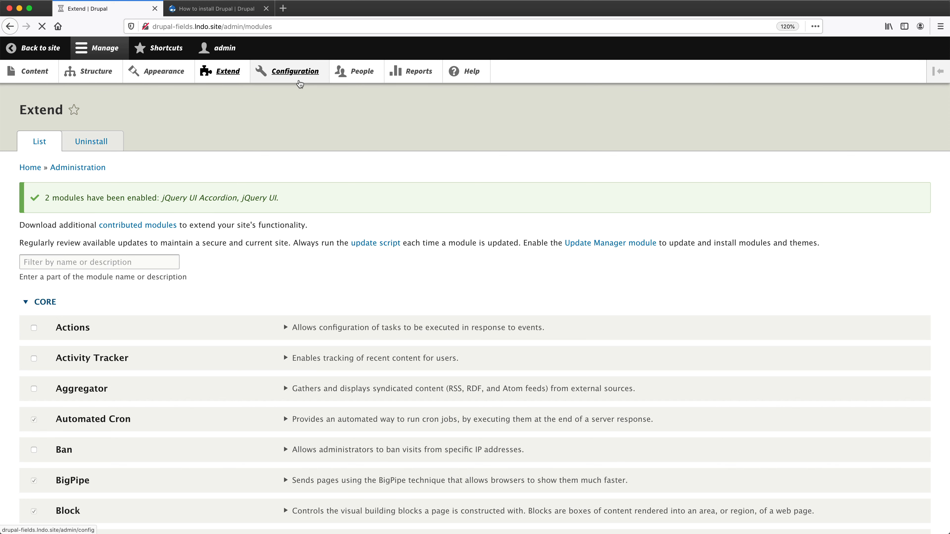
scroll(85, 351, "down", 2)
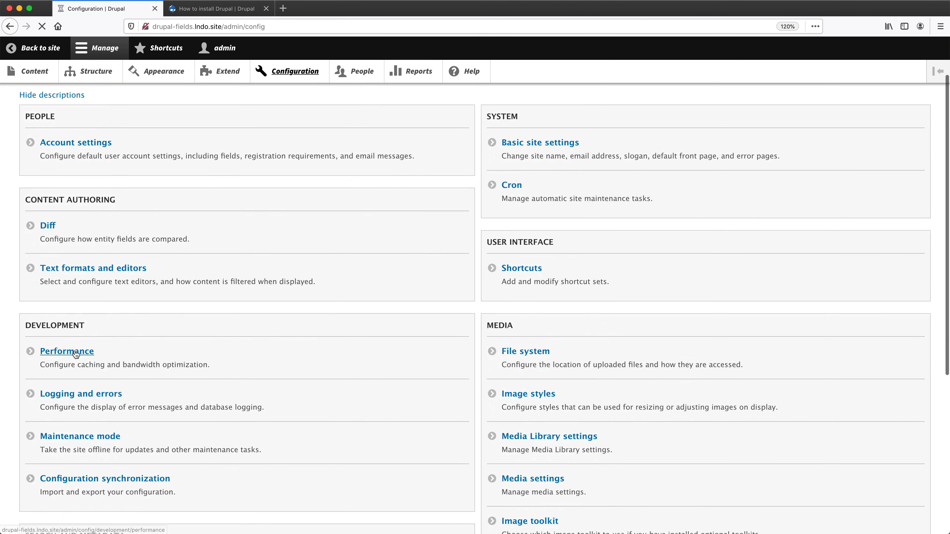
left_click(85, 351)
left_click(85, 194)
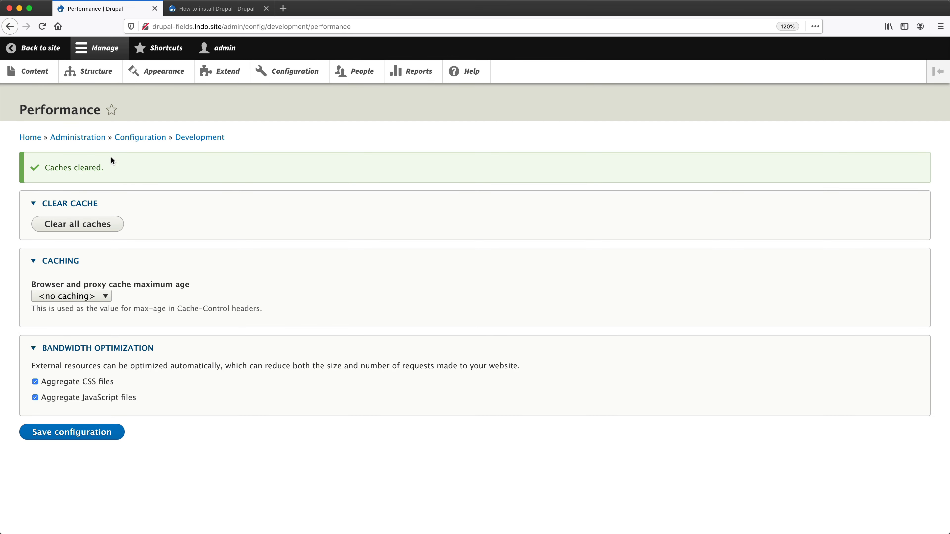
- Reload the "How to install Drupal" page and test expanding the Product details and Product options accordion items
left_click(224, 8)
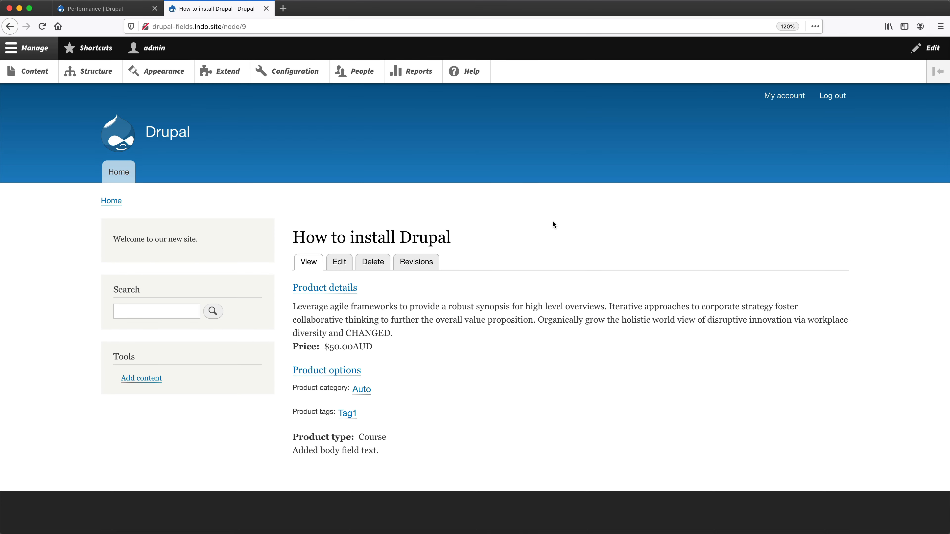
key("super+r")
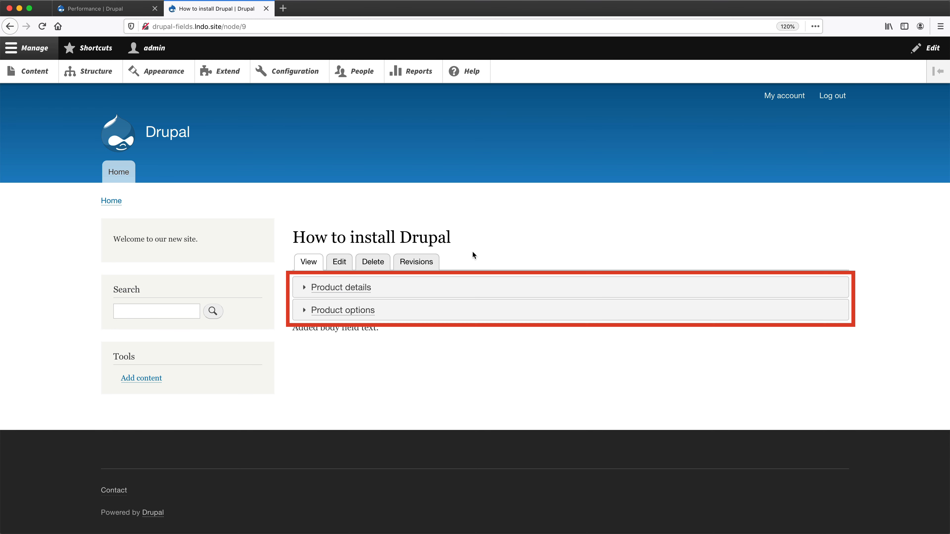
mouse_move(419, 295)
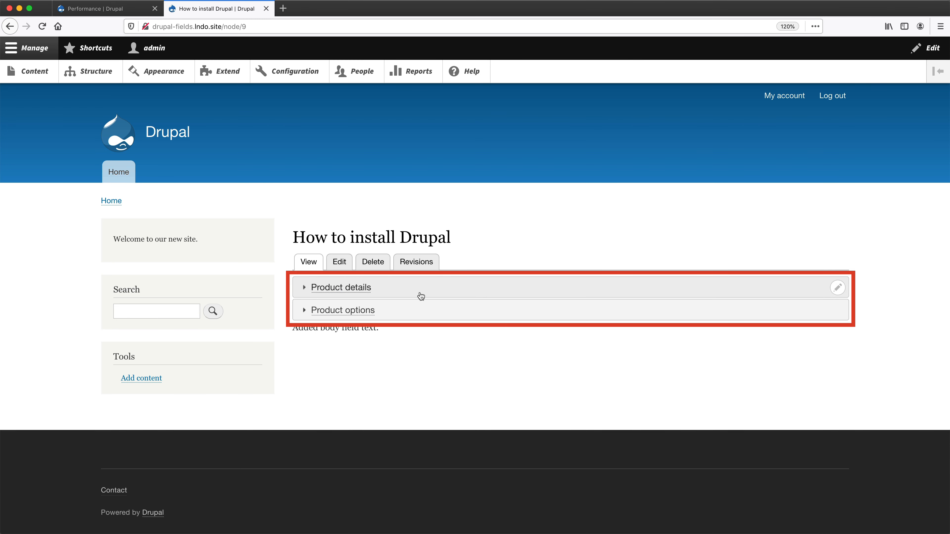
left_click(397, 292)
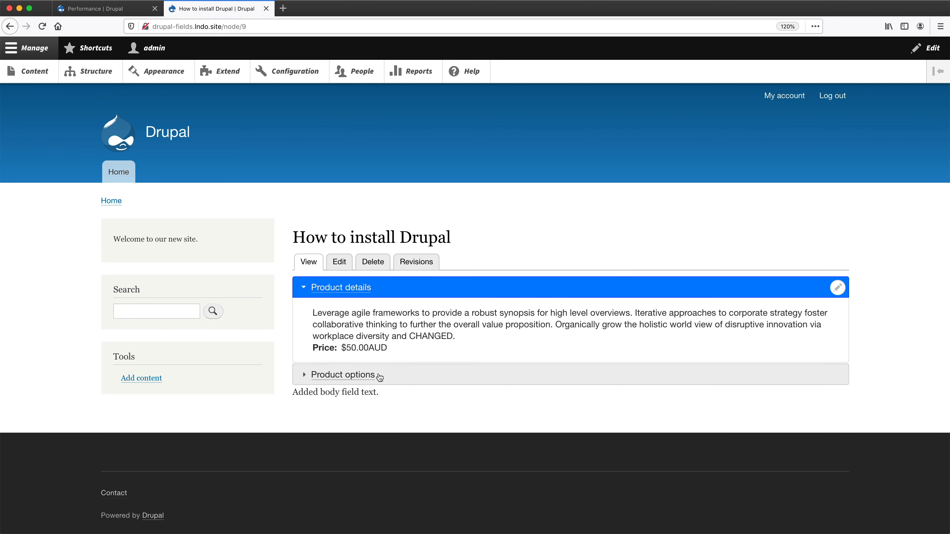
left_click(400, 379)
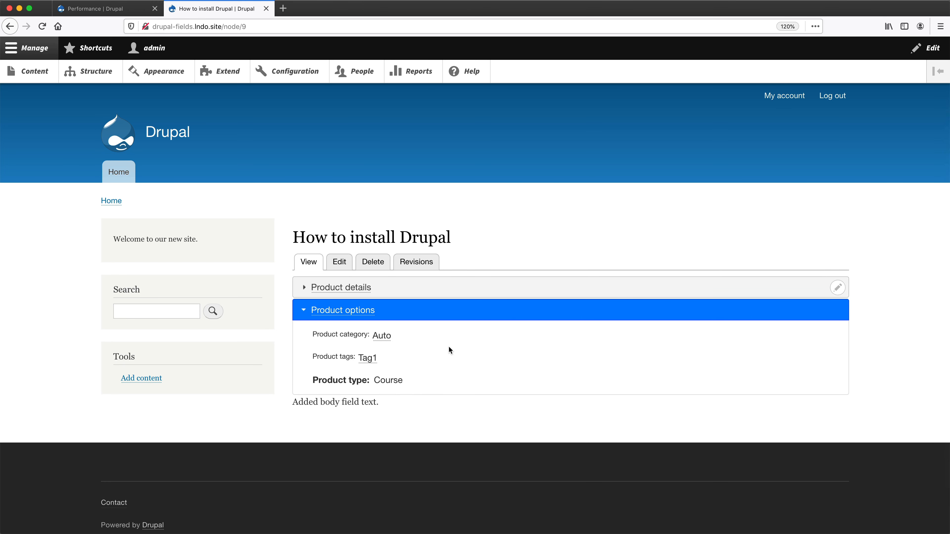
key("Return")
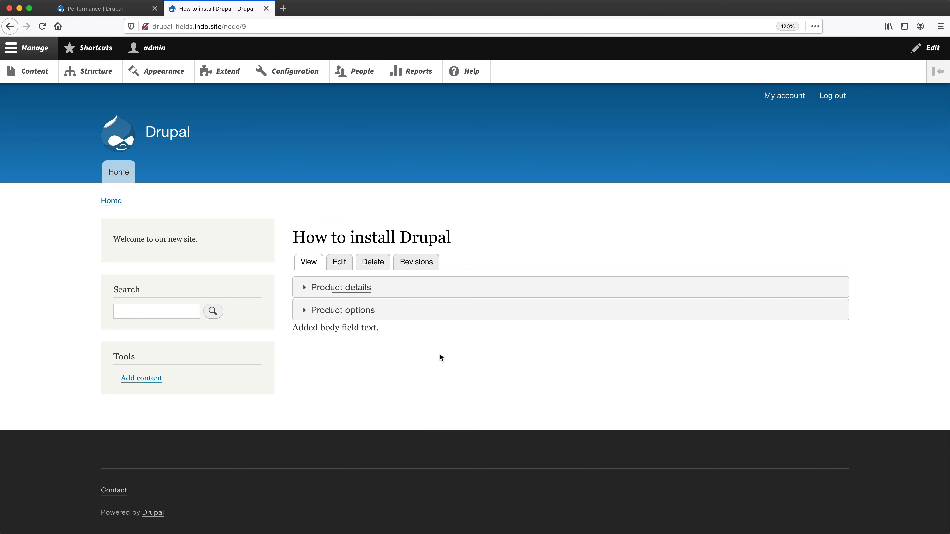
left_click(422, 295)
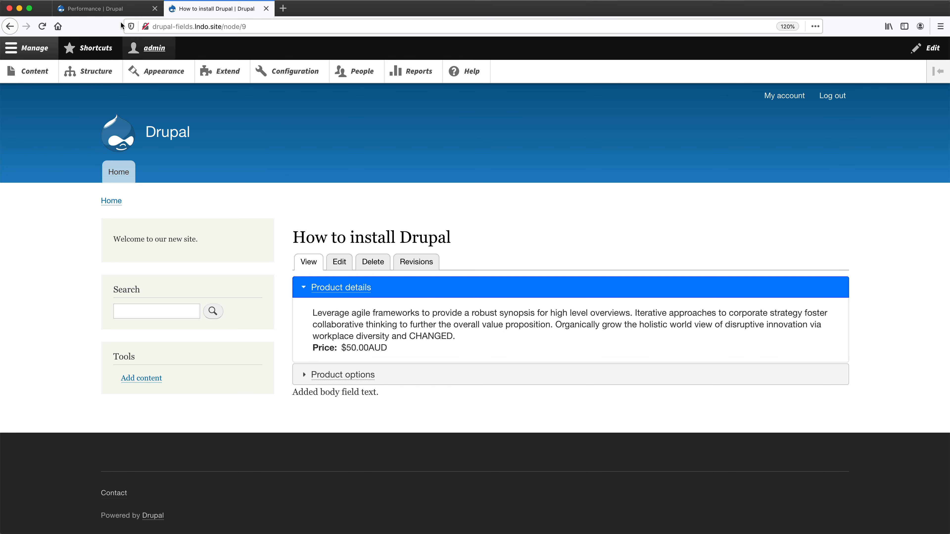
- Open the Full content display management page of the Product content type
left_click(114, 14)
left_click(101, 77)
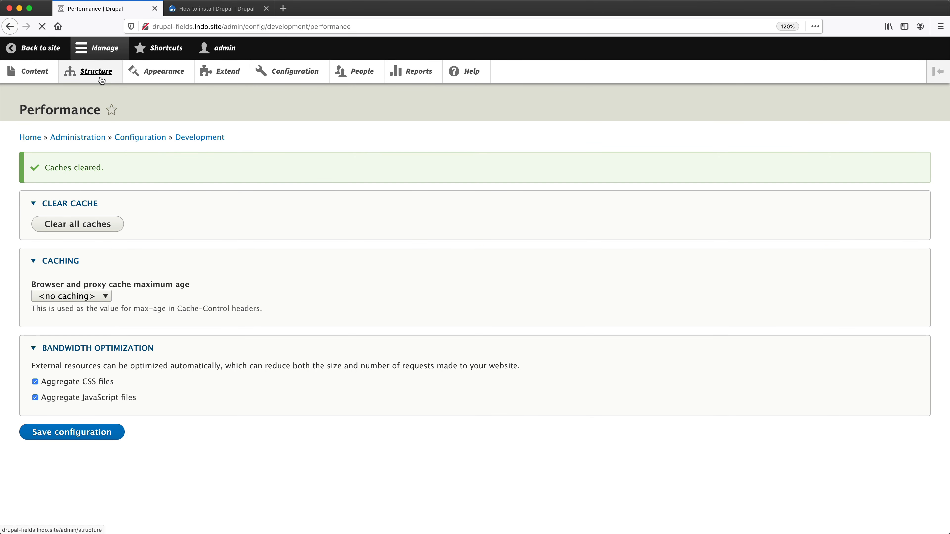
left_click(77, 290)
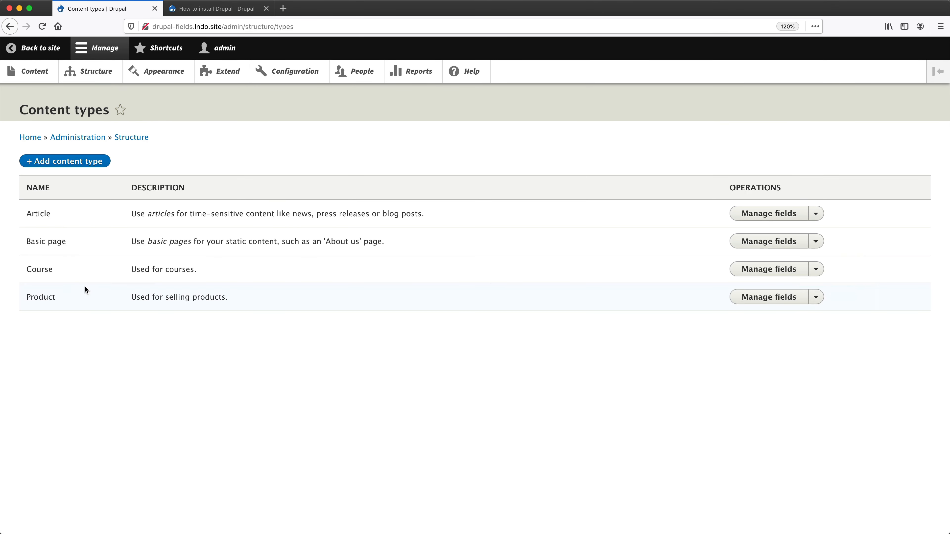
left_click(822, 296)
left_click(780, 326)
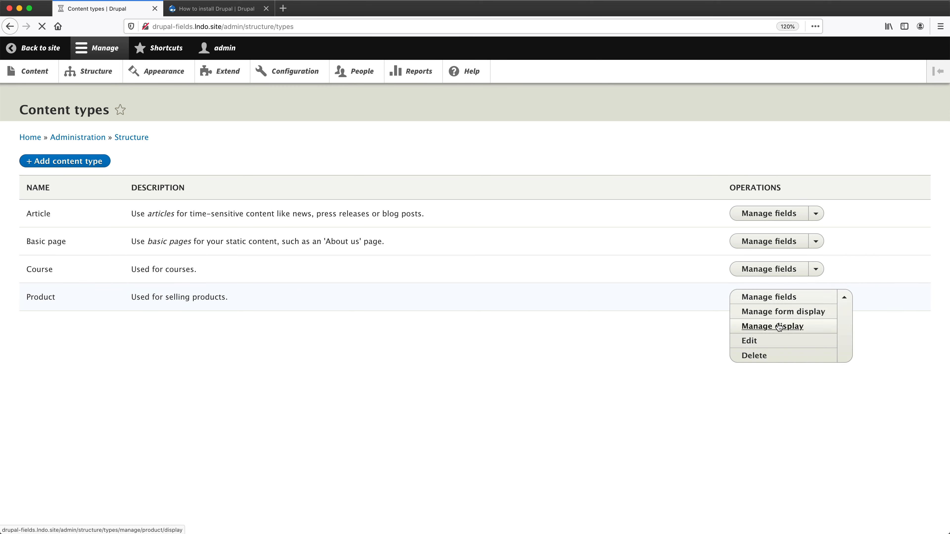
left_click(106, 172)
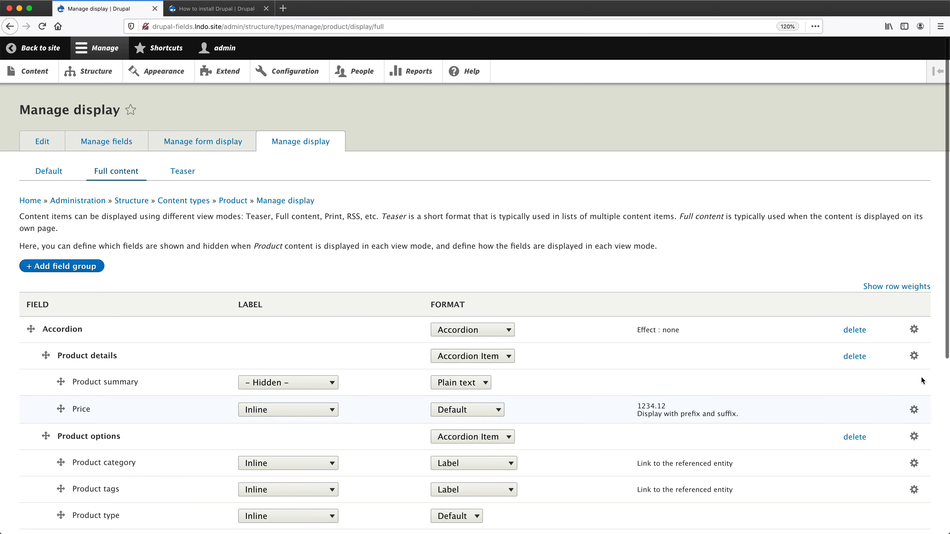
- Set the Product details accordion item's default state to open and save the Full content display
left_click(913, 357)
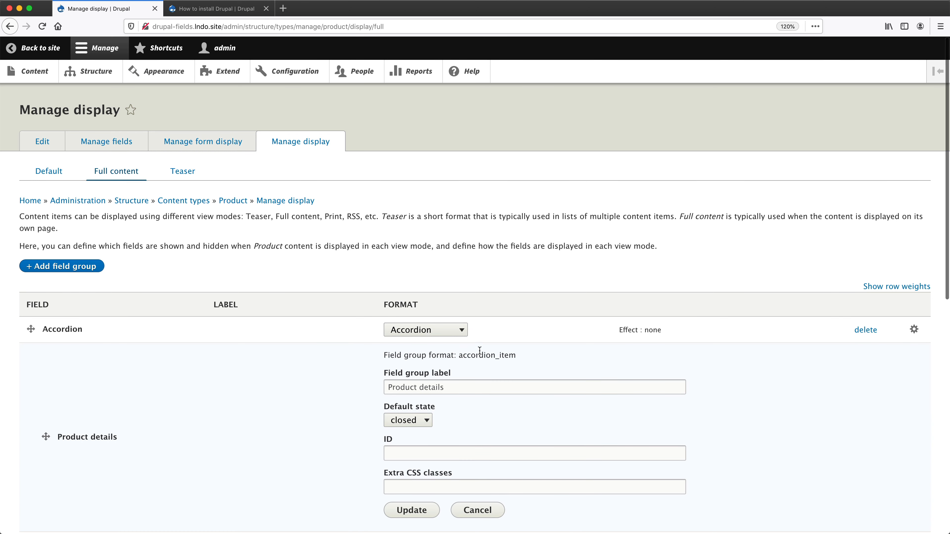
left_click(413, 422)
left_click(412, 411)
left_click(412, 510)
scroll(409, 507, "down", 6)
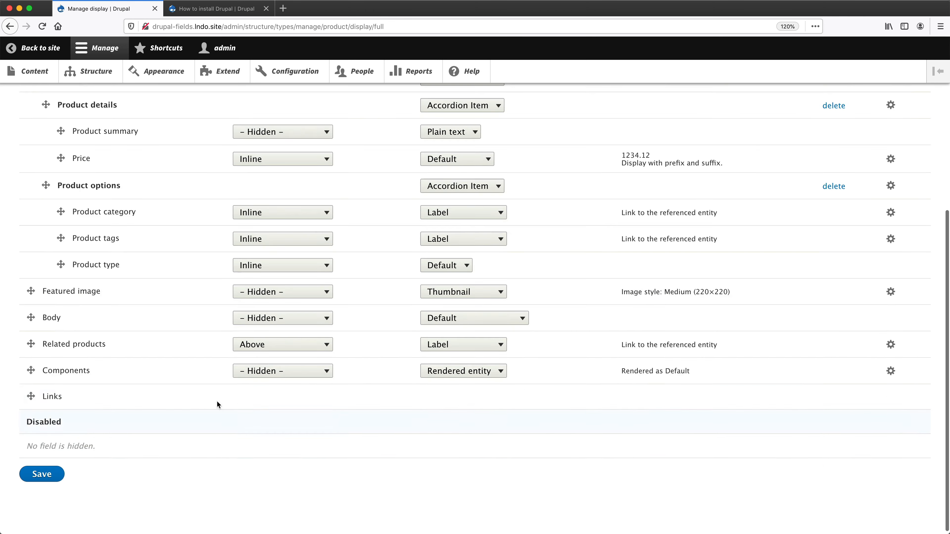
left_click(48, 479)
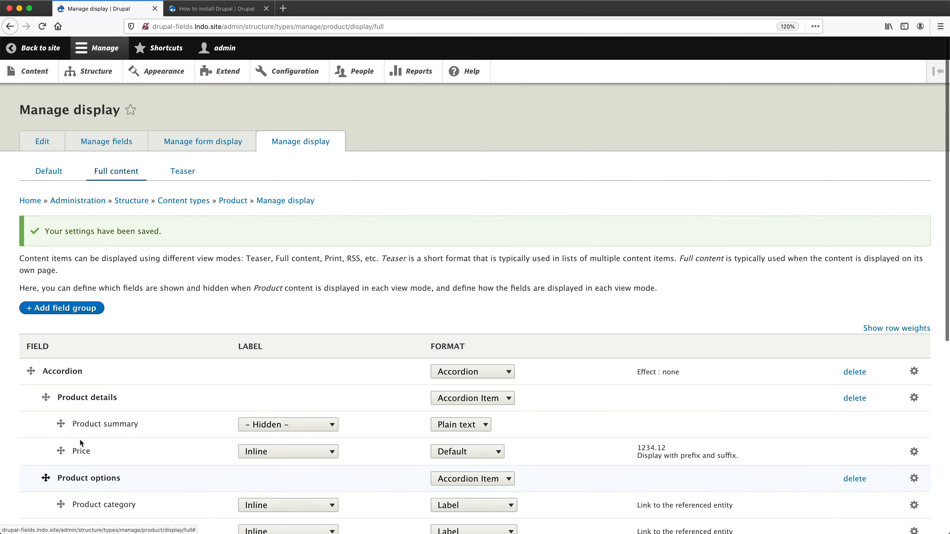
- Reload the "How to install Drupal" page to check the accordion's initial state, and return to the display management page
left_click(211, 8)
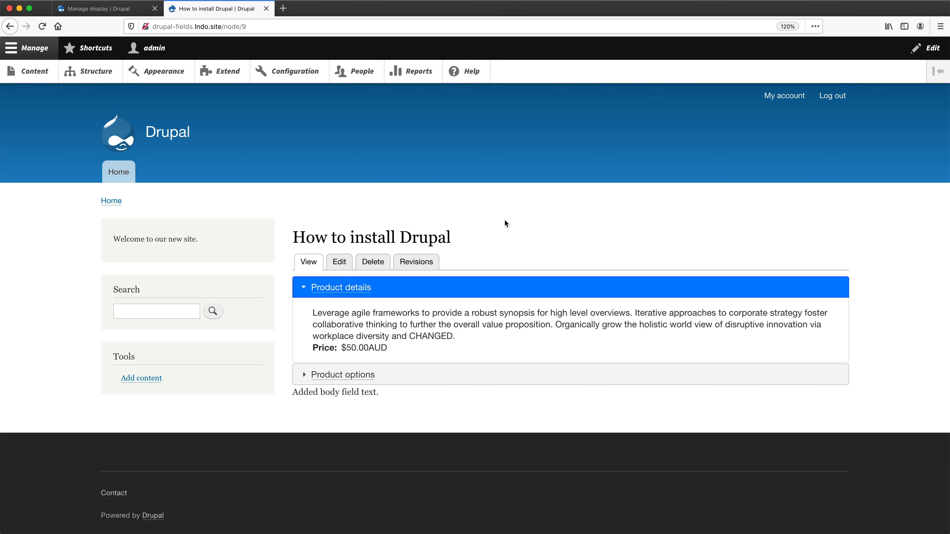
key("super+r")
left_click(99, 8)
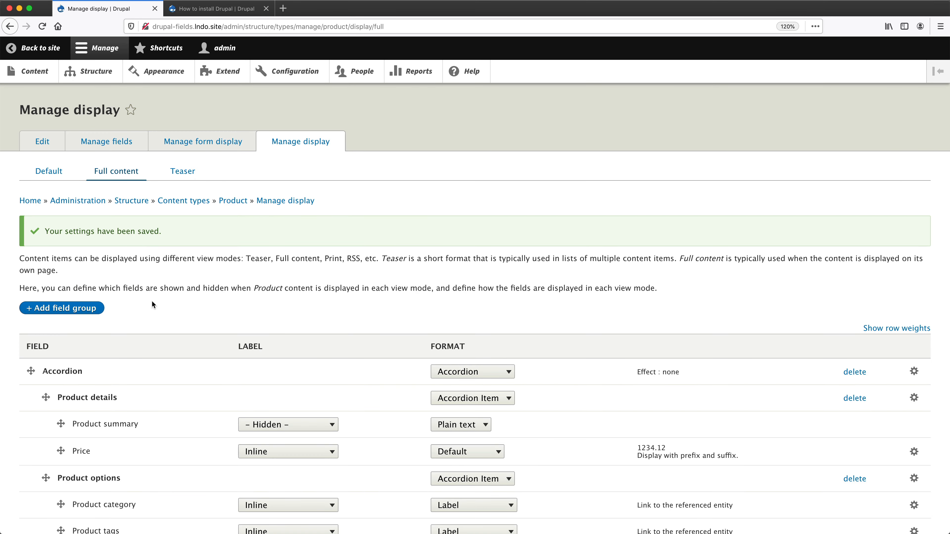
- Add a new field group of type HTML element labelled "Body wrapper" and continue to its settings
left_click(48, 308)
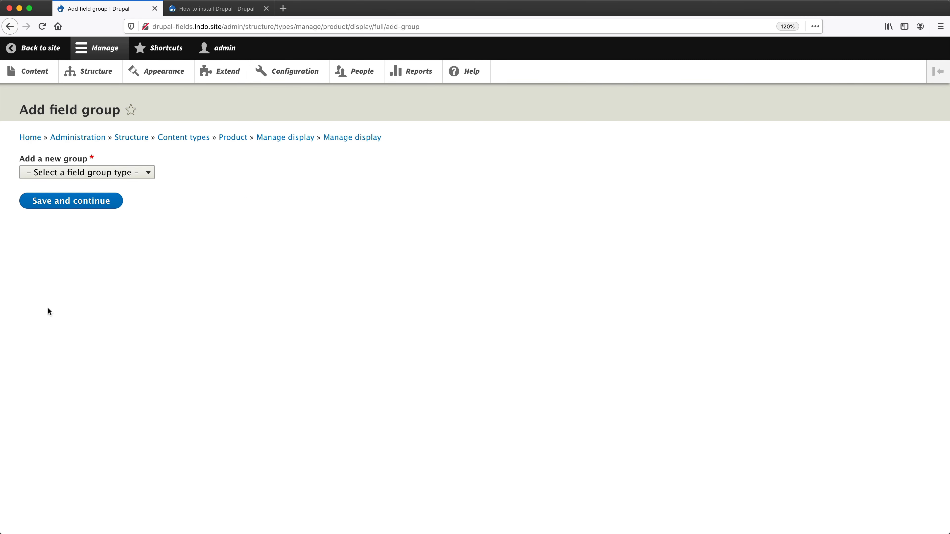
left_click(74, 173)
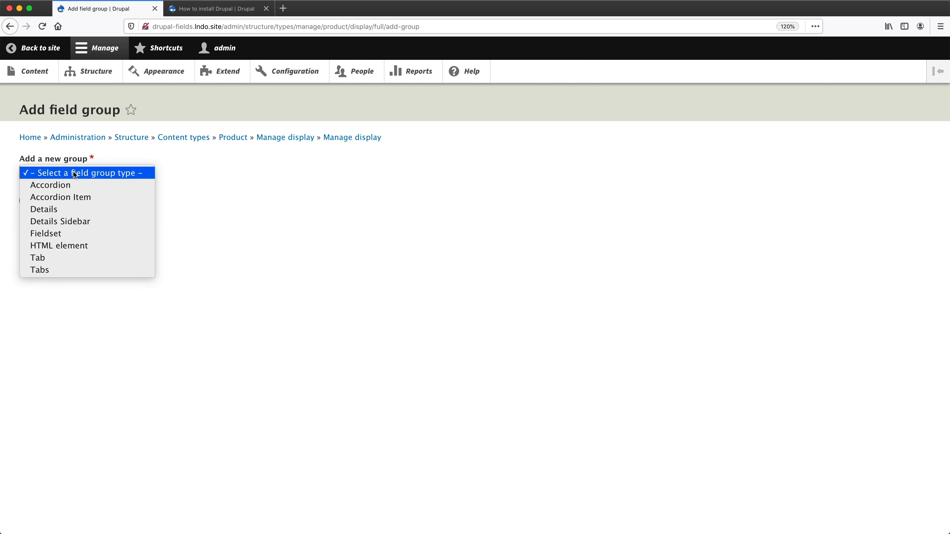
left_click(71, 247)
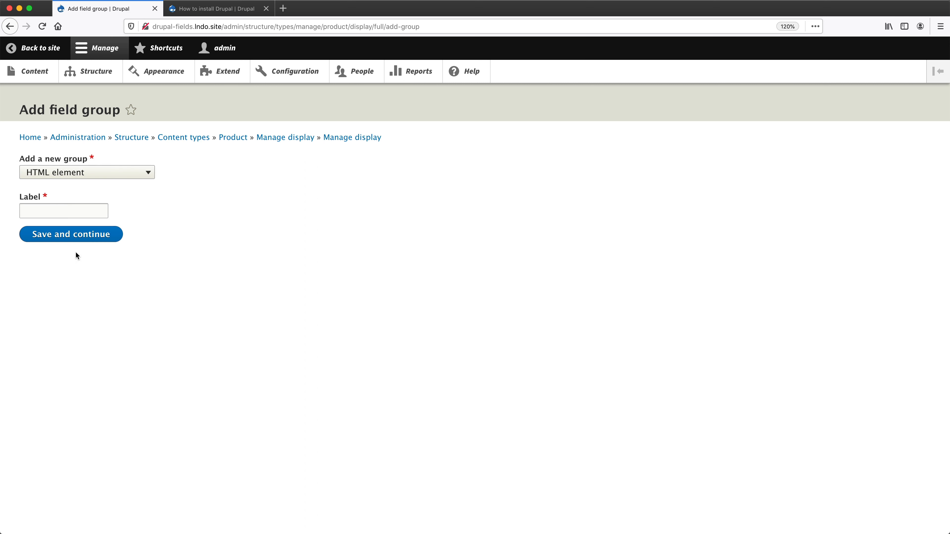
left_click(68, 209)
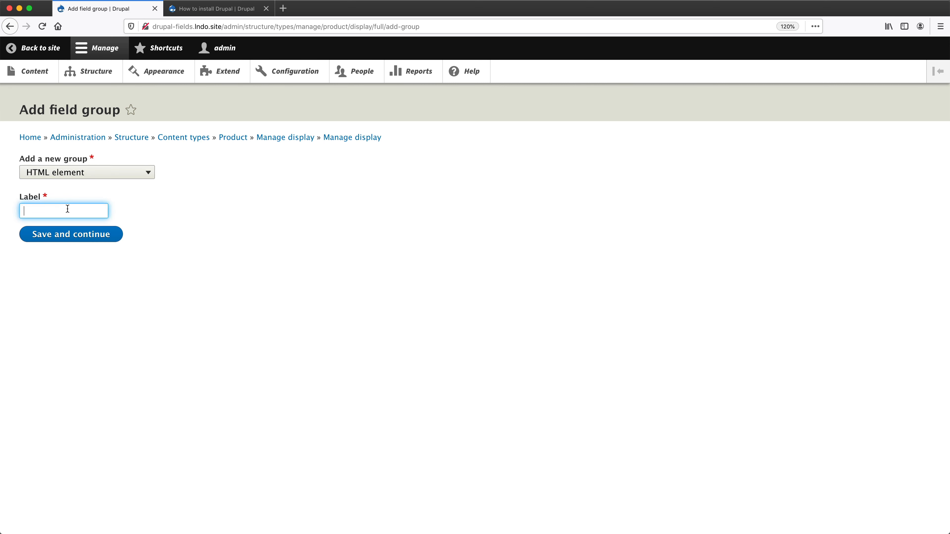
type("Body wrapper")
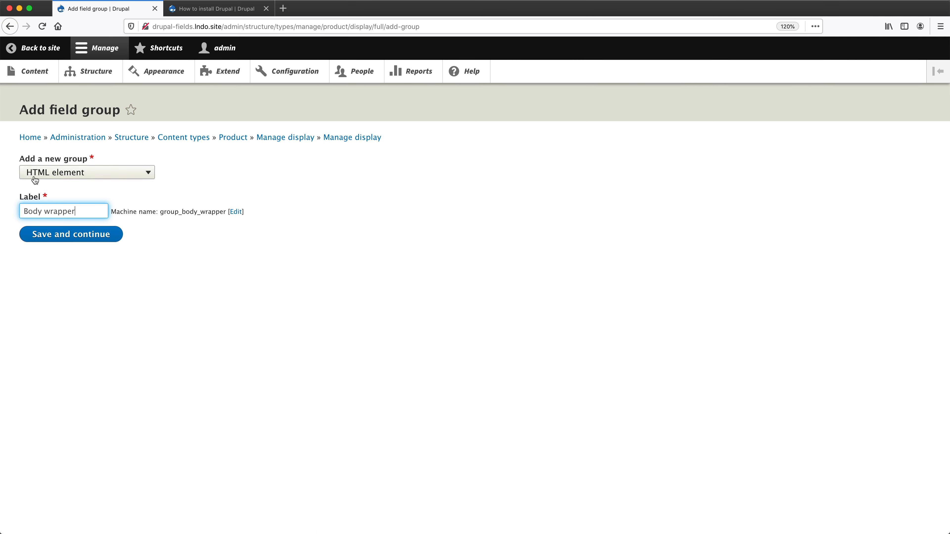
left_click(73, 235)
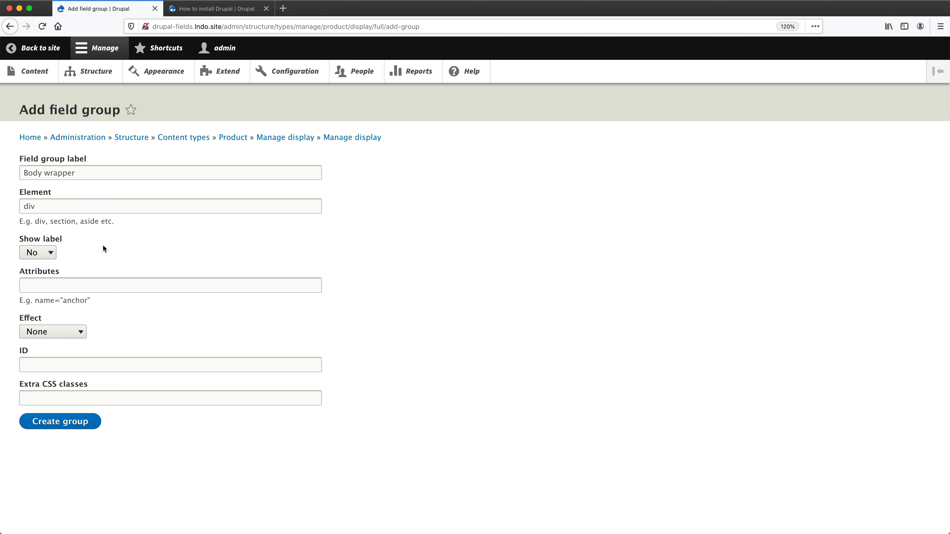
- Create the Body wrapper group with div as its element and the extra CSS class "body--wrapper"
left_click(69, 208)
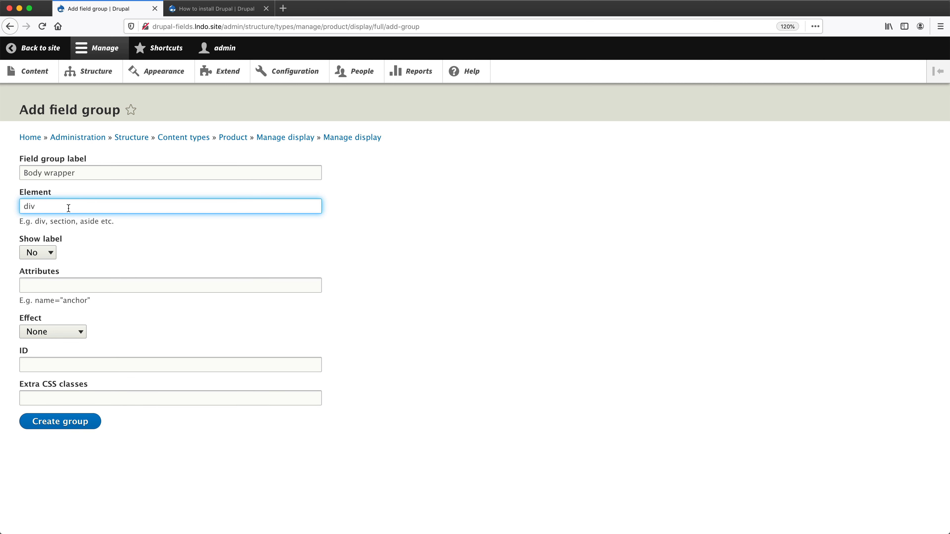
left_click(62, 398)
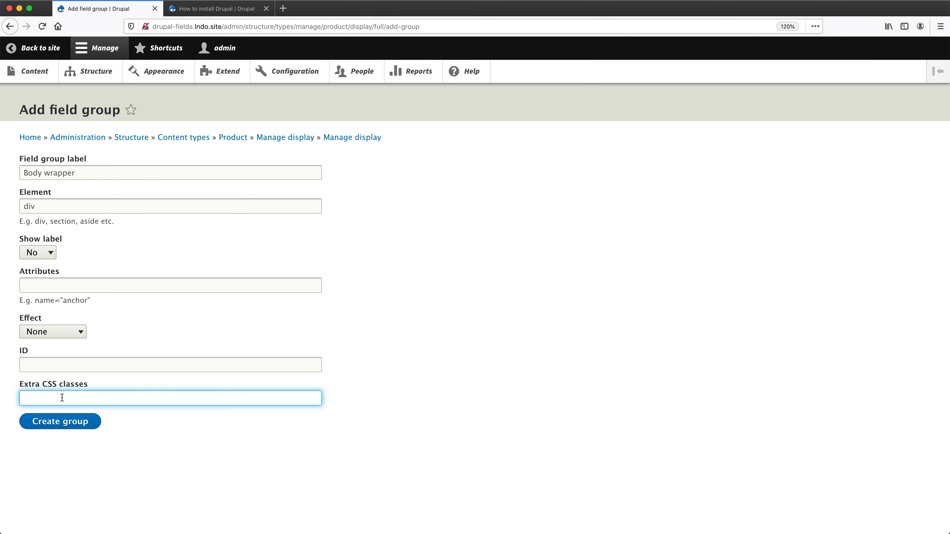
type("body--wrapper")
left_click(72, 429)
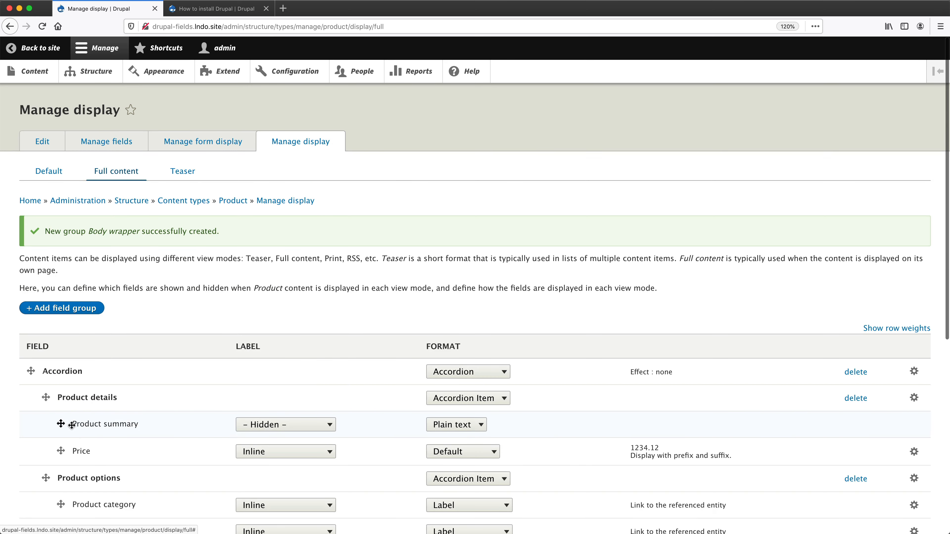
- Move Body wrapper out of Disabled to directly below the accordion's fields, nest the Body field inside it, and save the display
scroll(70, 419, "down", 5)
scroll(70, 419, "down", 3)
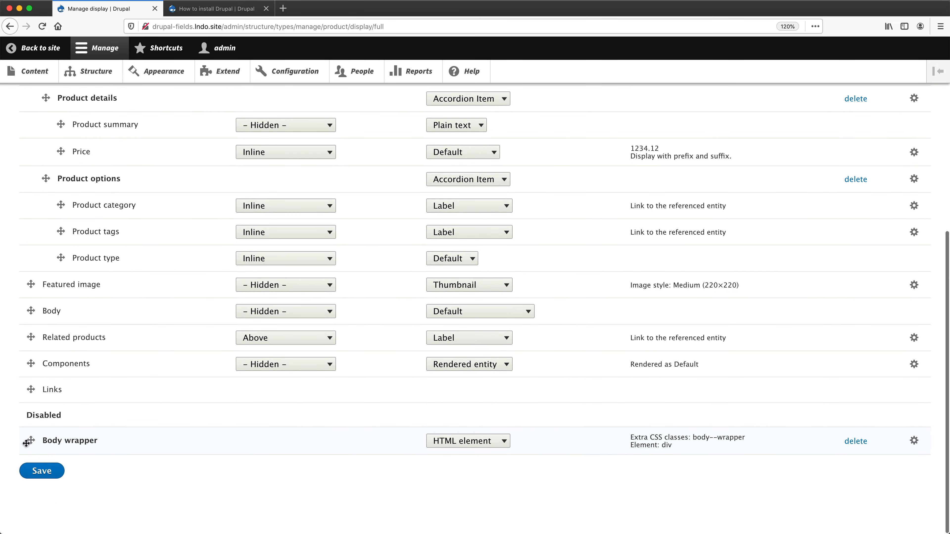
left_click_drag(31, 440, 28, 293)
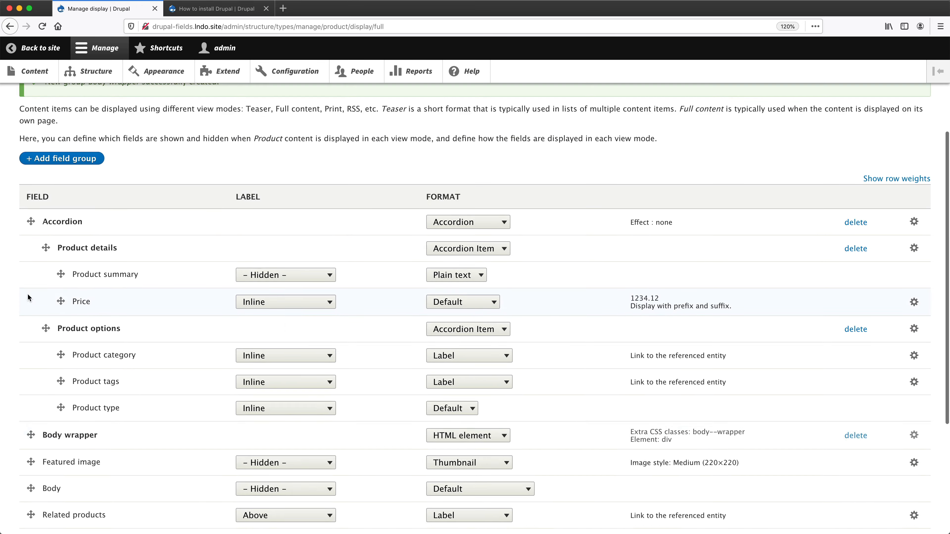
scroll(41, 412, "down", 1)
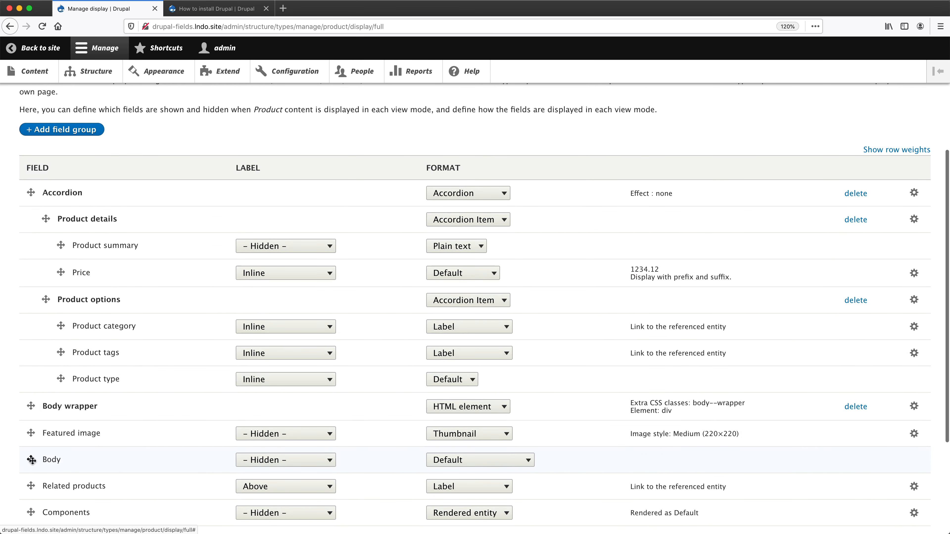
left_click_drag(31, 458, 63, 428)
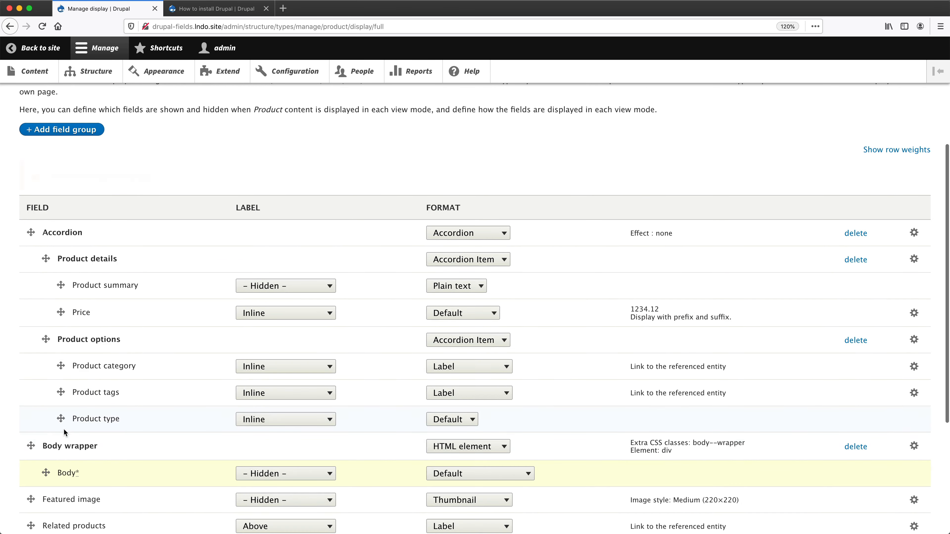
scroll(66, 433, "down", 4)
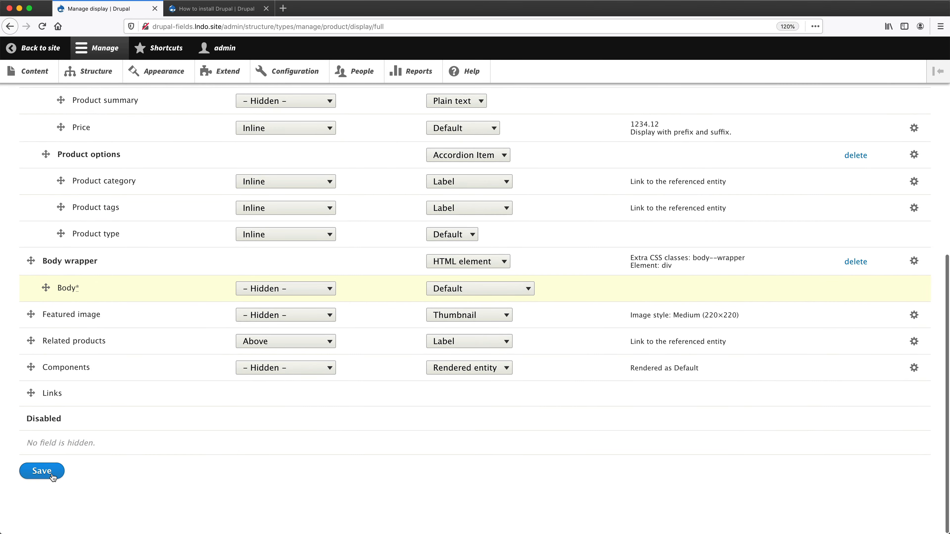
left_click(41, 471)
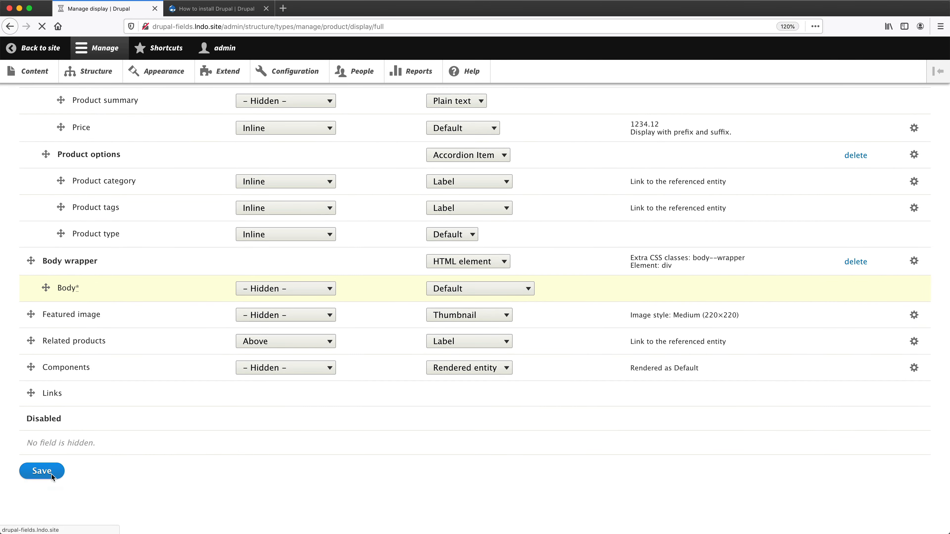
- Open the Body wrapper group's format settings and review its element and extra CSS class
scroll(66, 393, "down", 5)
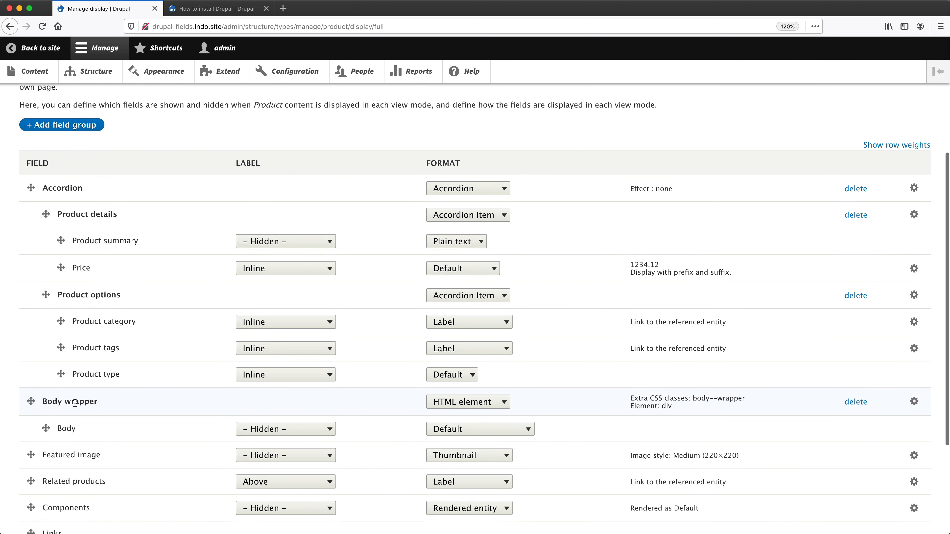
left_click(914, 402)
scroll(847, 411, "down", 5)
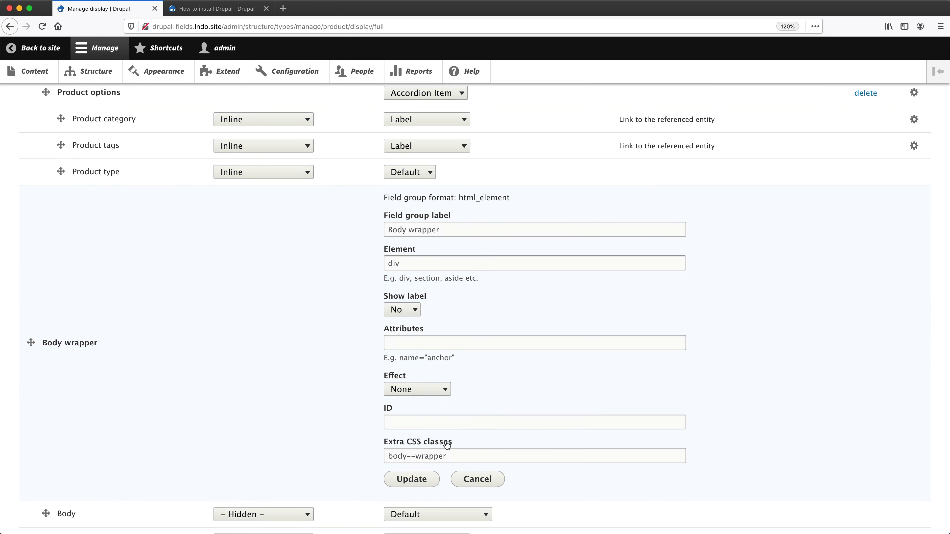
- Inspect the body text on the "How to install Drupal" page and select its enclosing "body--wrapper" div in the markup
left_click(243, 16)
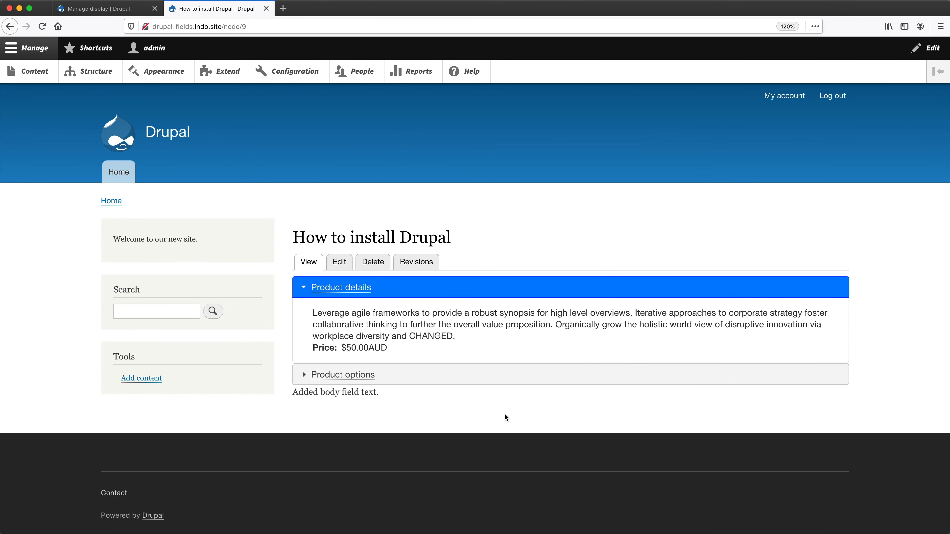
right_click(305, 390)
left_click(353, 501)
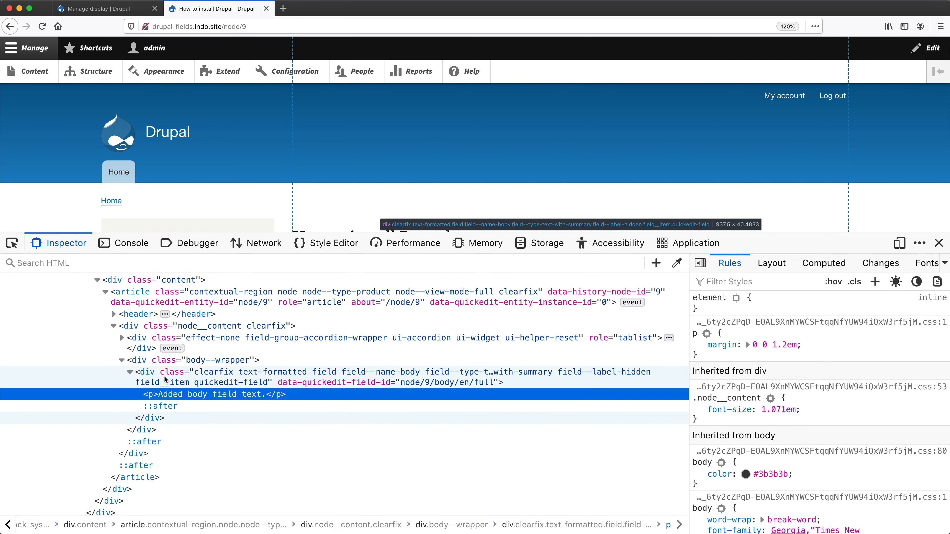
left_click(157, 361)
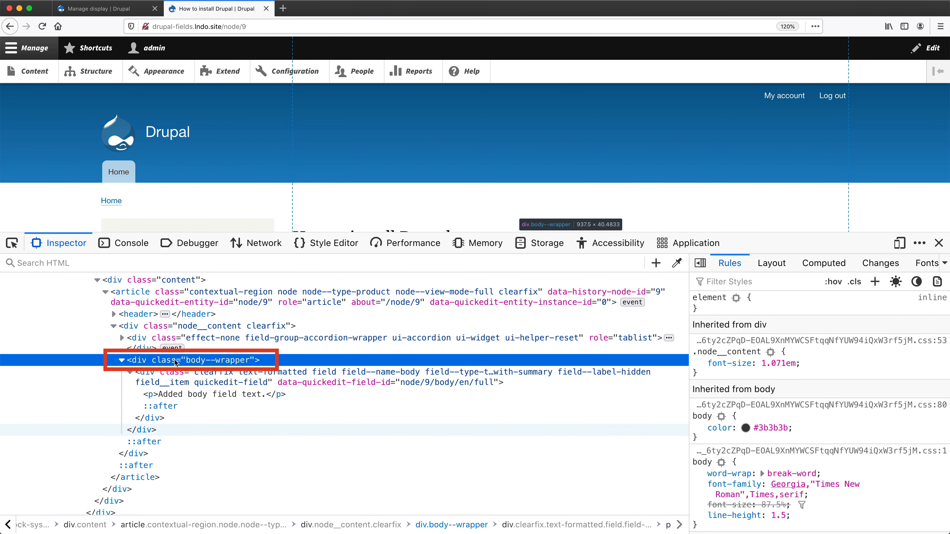